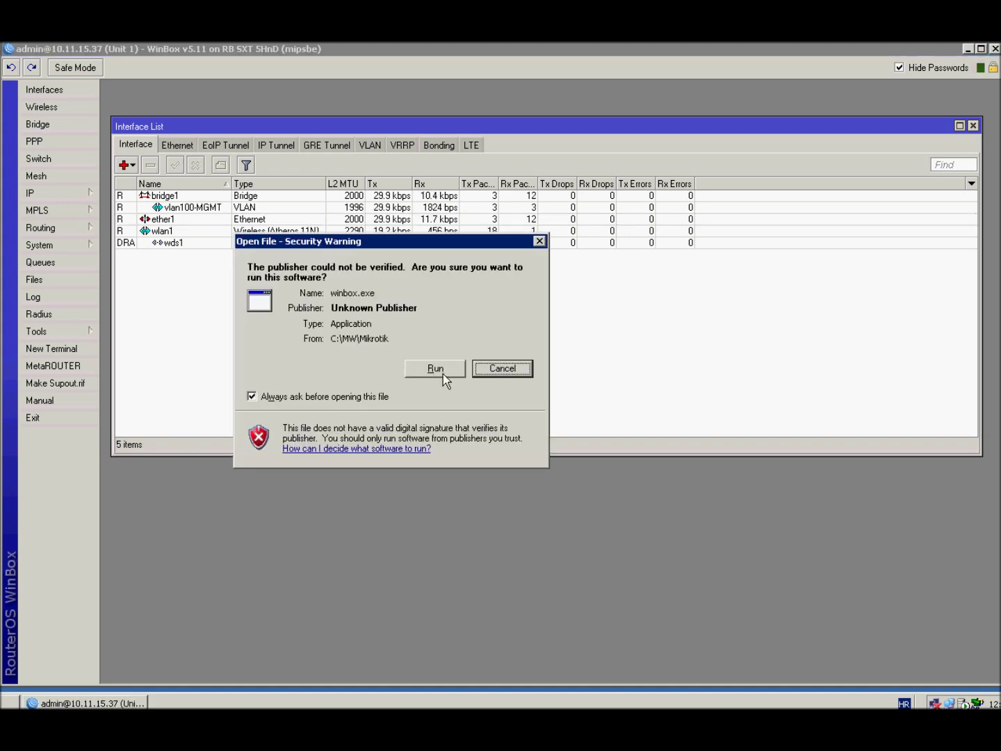
Step: Log a second WinBox session into Unit 2 at 10.11.15.38, then return to Unit 1's window
click(435, 368)
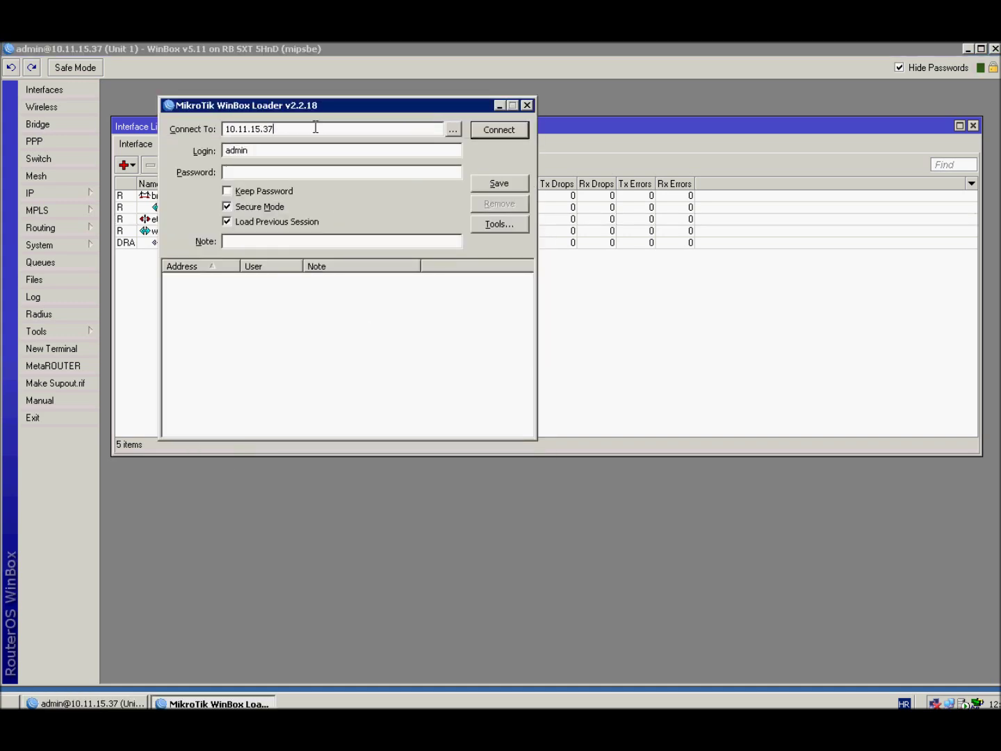
key(Return)
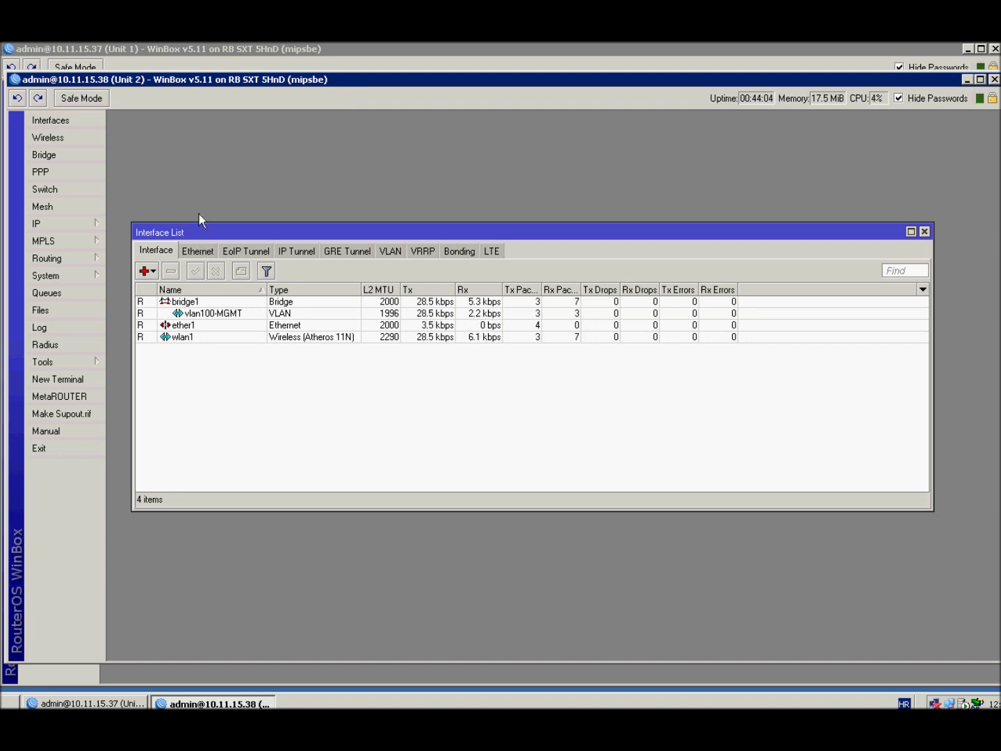
click(126, 52)
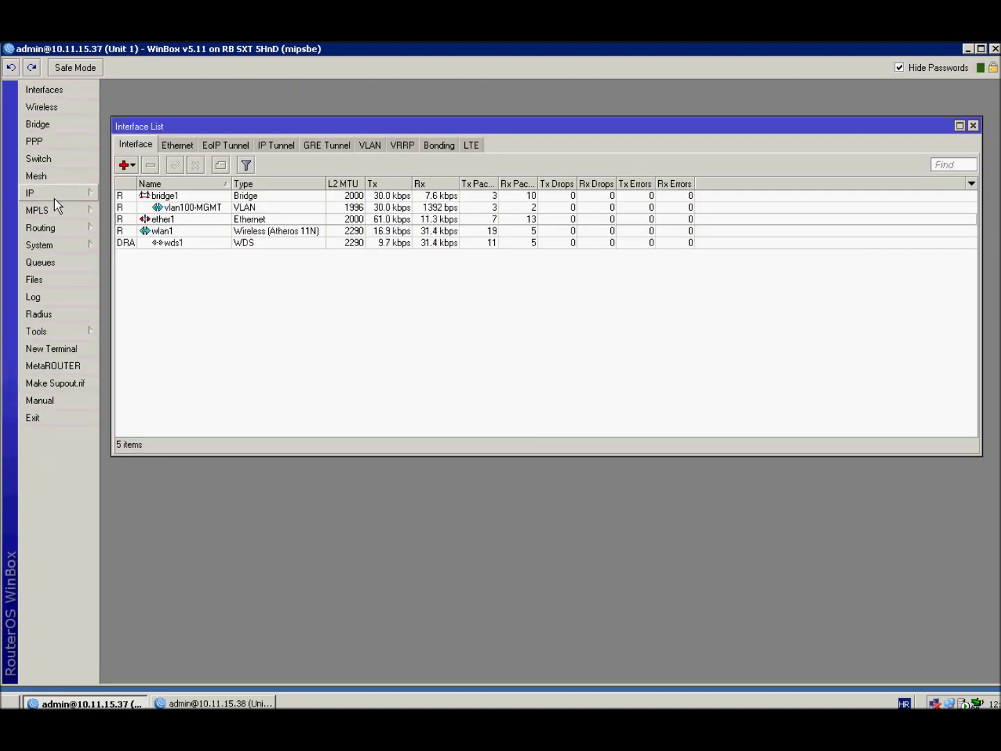
Step: Give Unit 1 the address 1.1.1.1/30 on wlan1
click(54, 196)
click(132, 228)
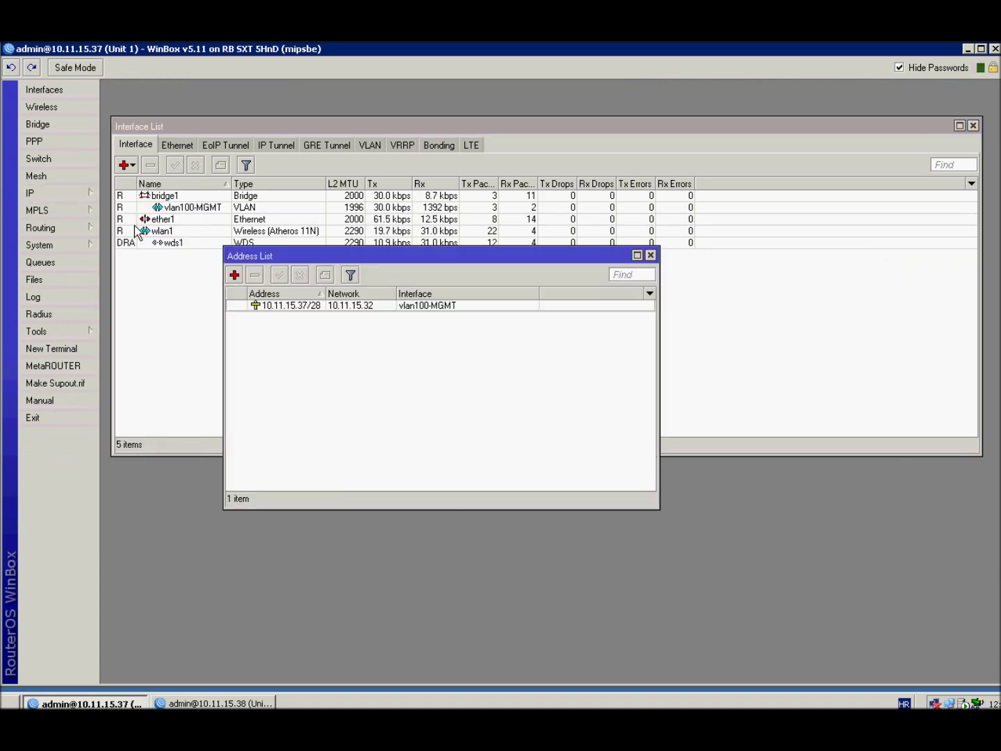
click(235, 278)
text(1.1.1.1)
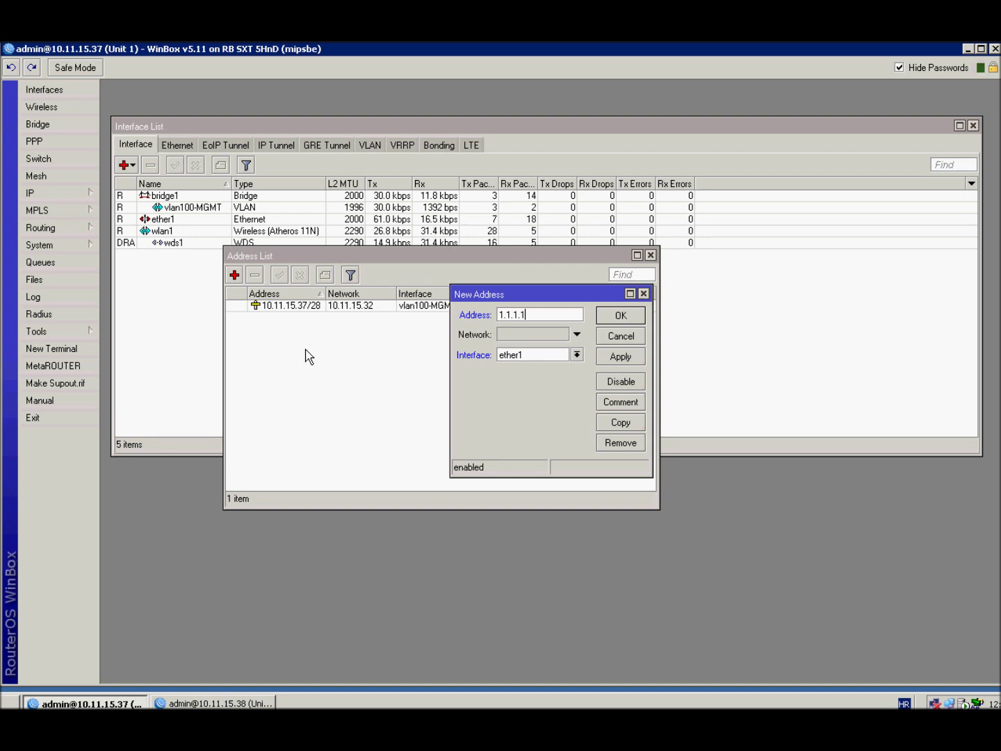
text(/30)
click(557, 354)
click(536, 408)
click(623, 315)
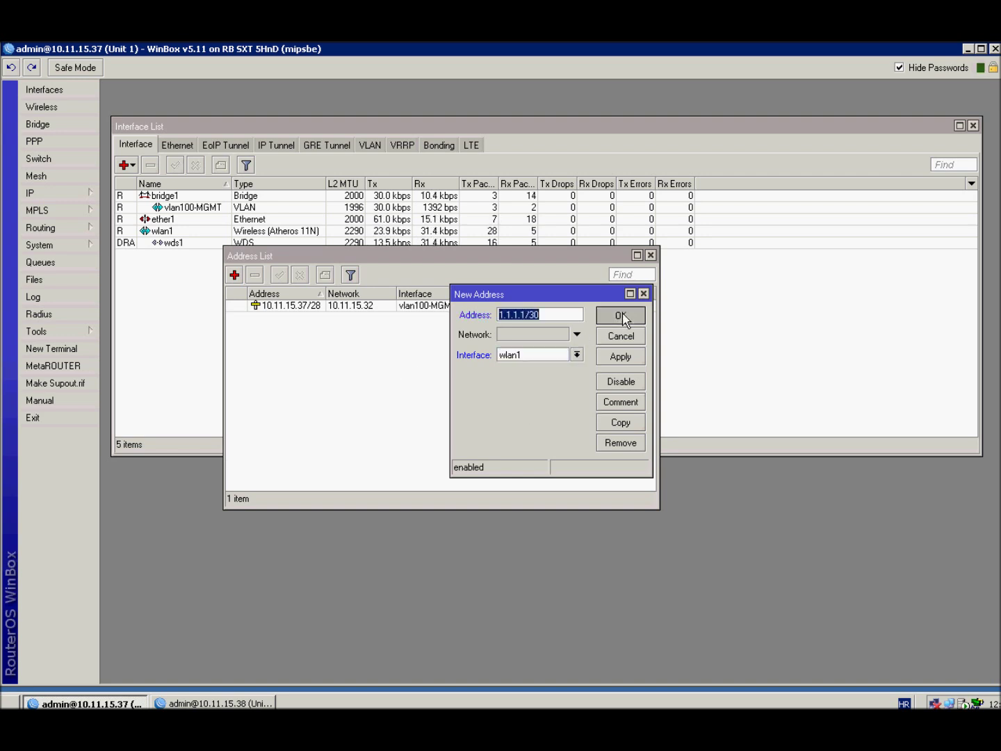
click(651, 254)
Step: Give Unit 2 the address 1.1.1.2/30 on wlan1
key(alt+Tab)
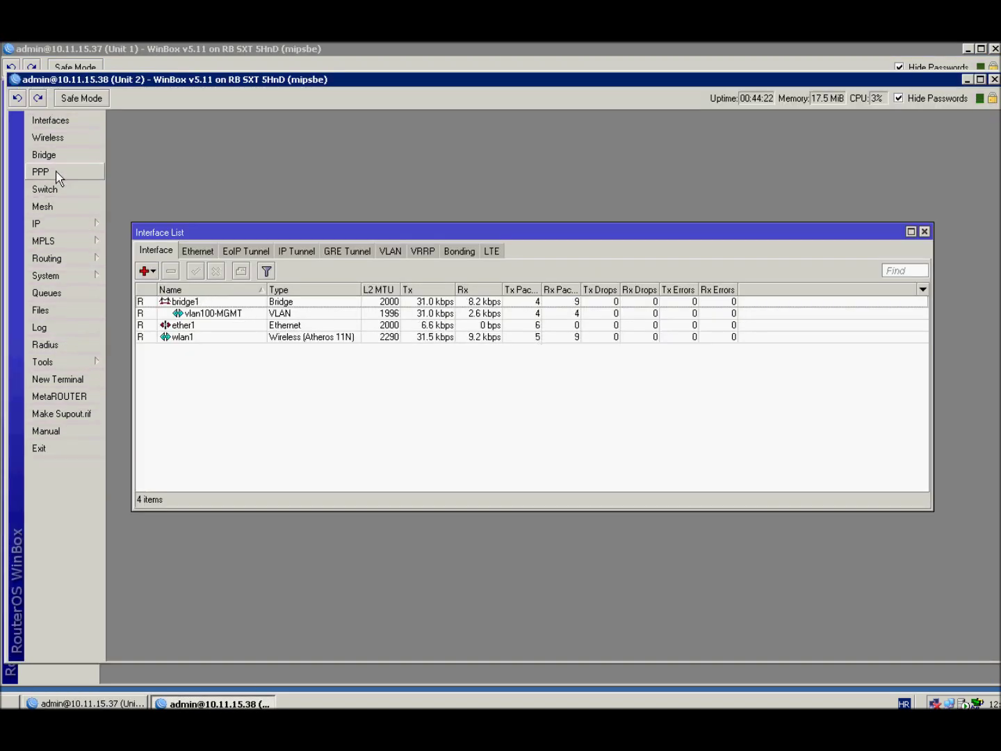
click(64, 224)
click(147, 261)
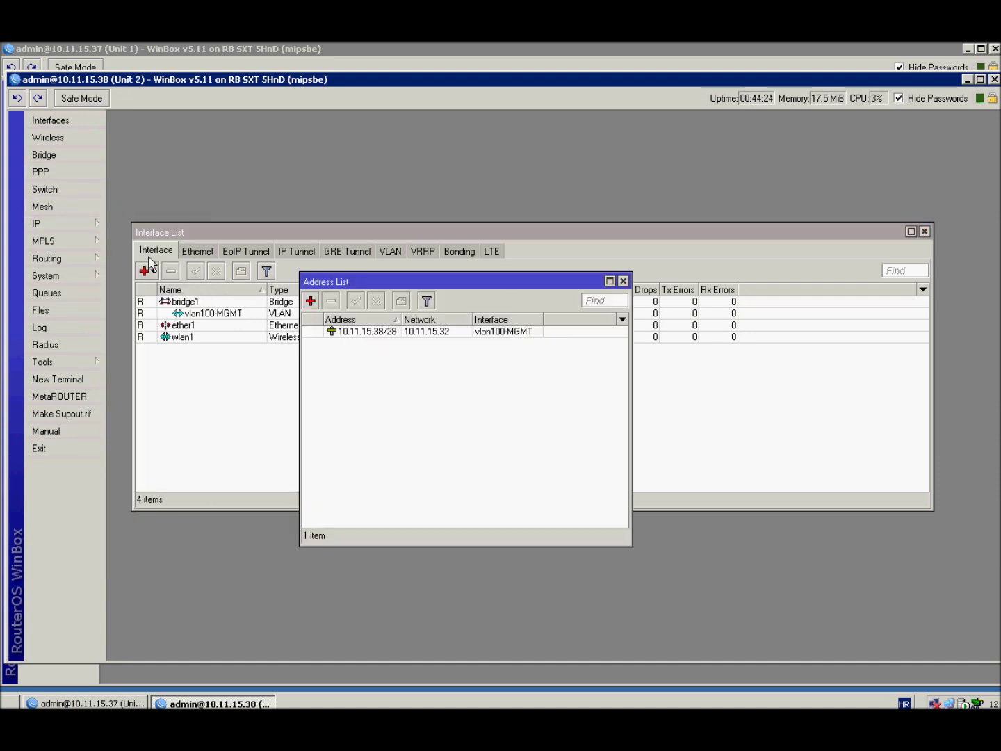
click(311, 301)
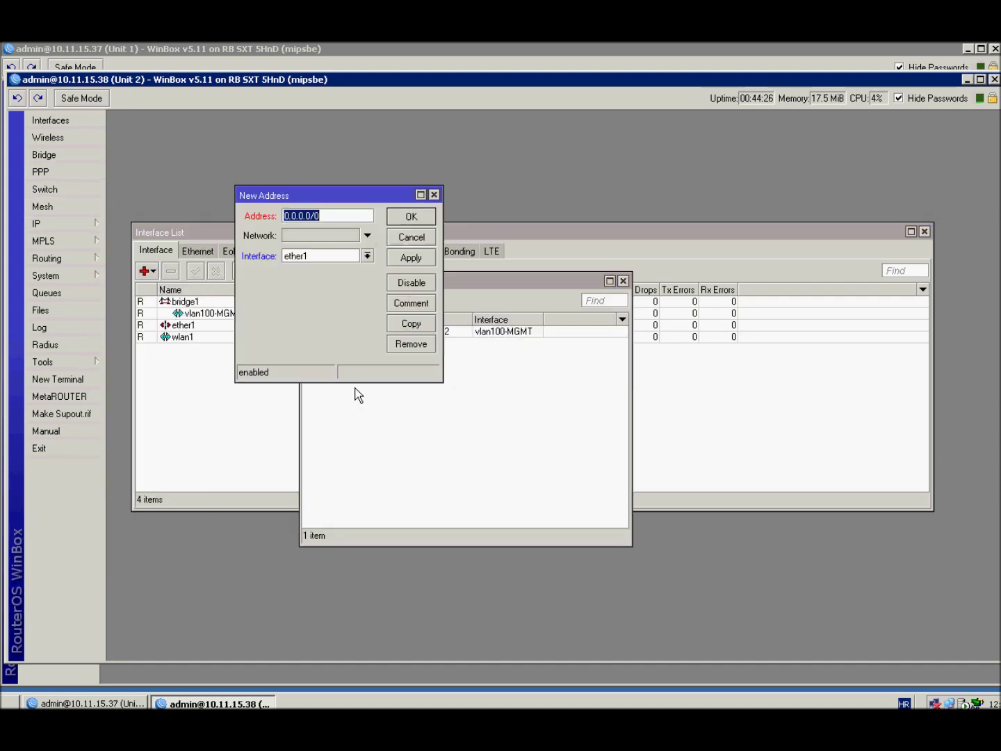
text(1.1.1.2)
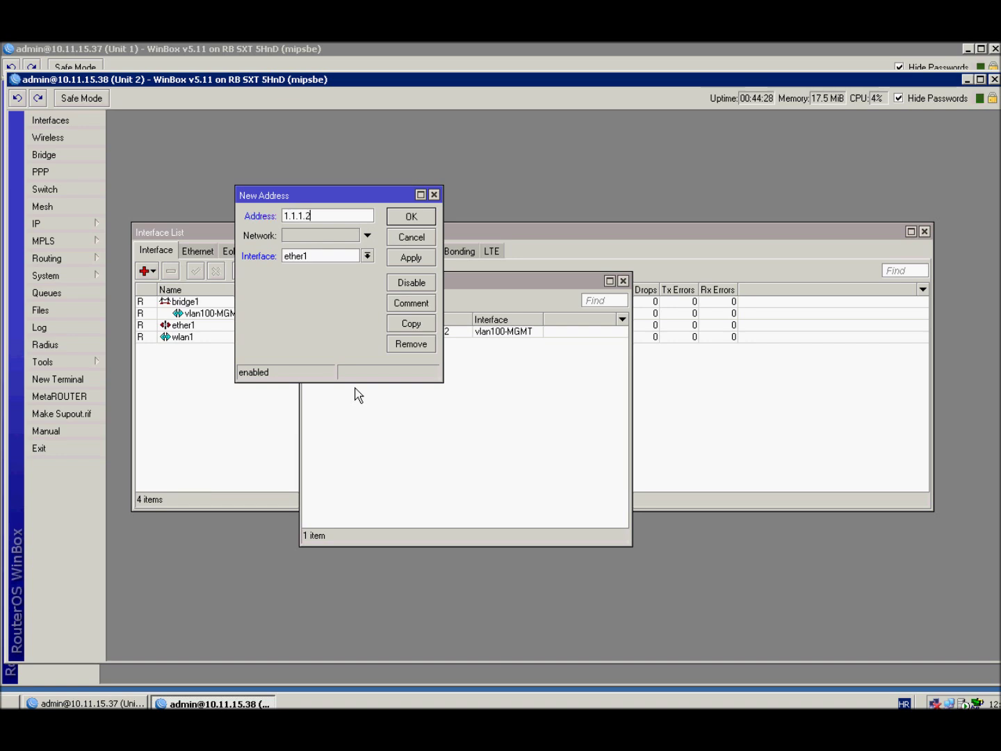
text(/30)
click(322, 256)
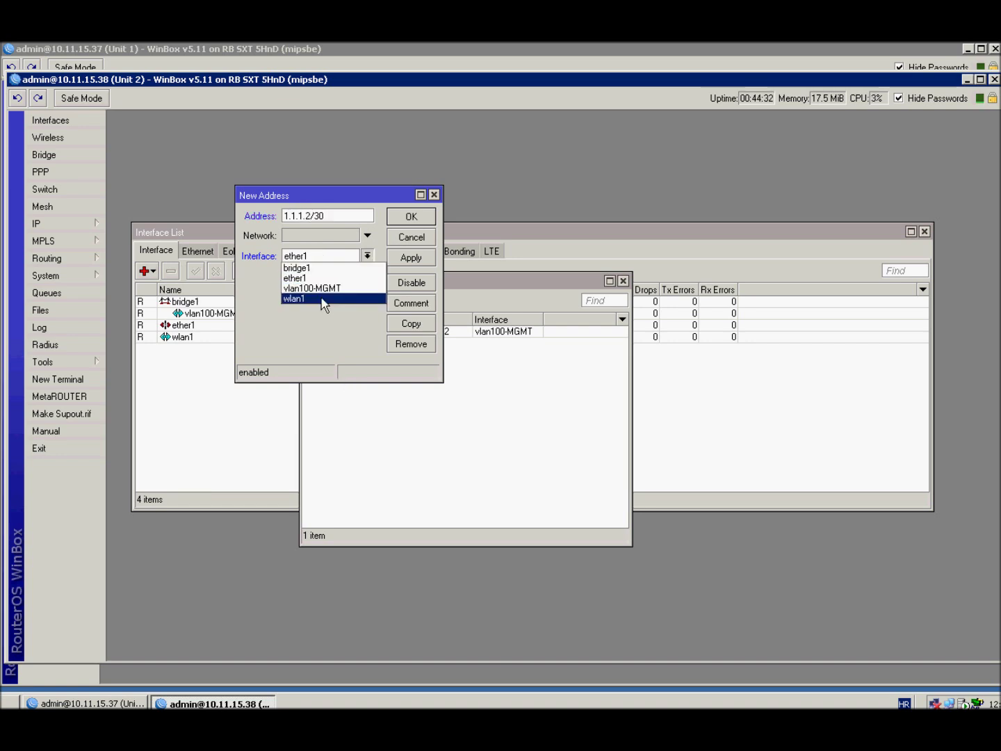
click(323, 299)
click(417, 222)
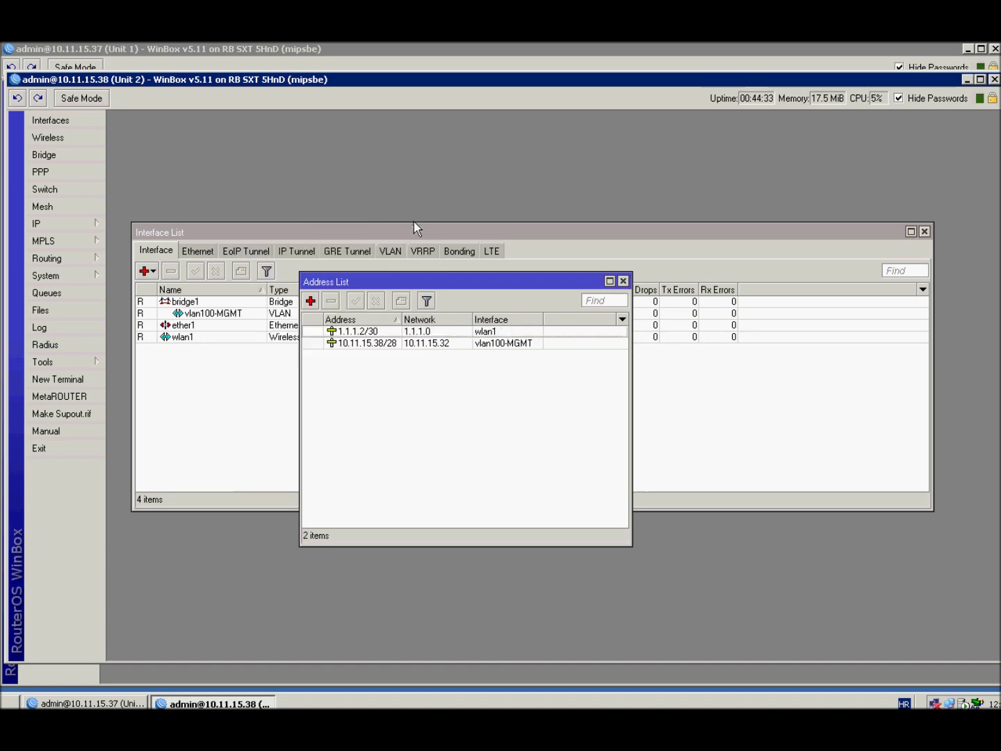
click(623, 281)
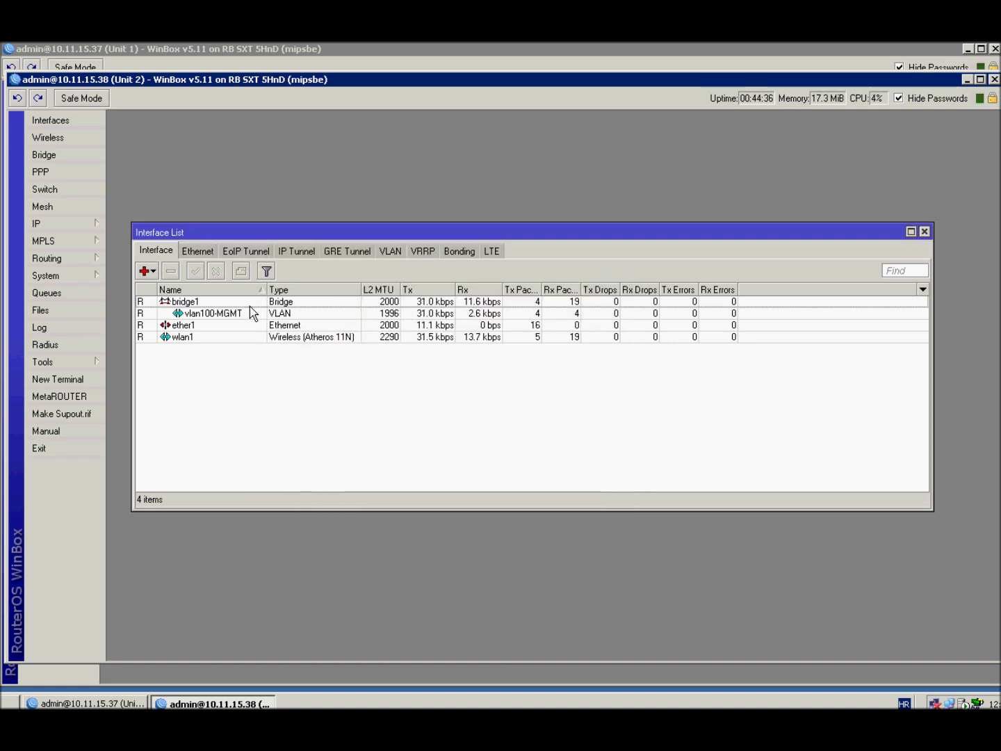
Step: Create eoip-tunnel1 on Unit 1 from 1.1.1.1 to remote 1.1.1.2 with tunnel ID 8
click(84, 703)
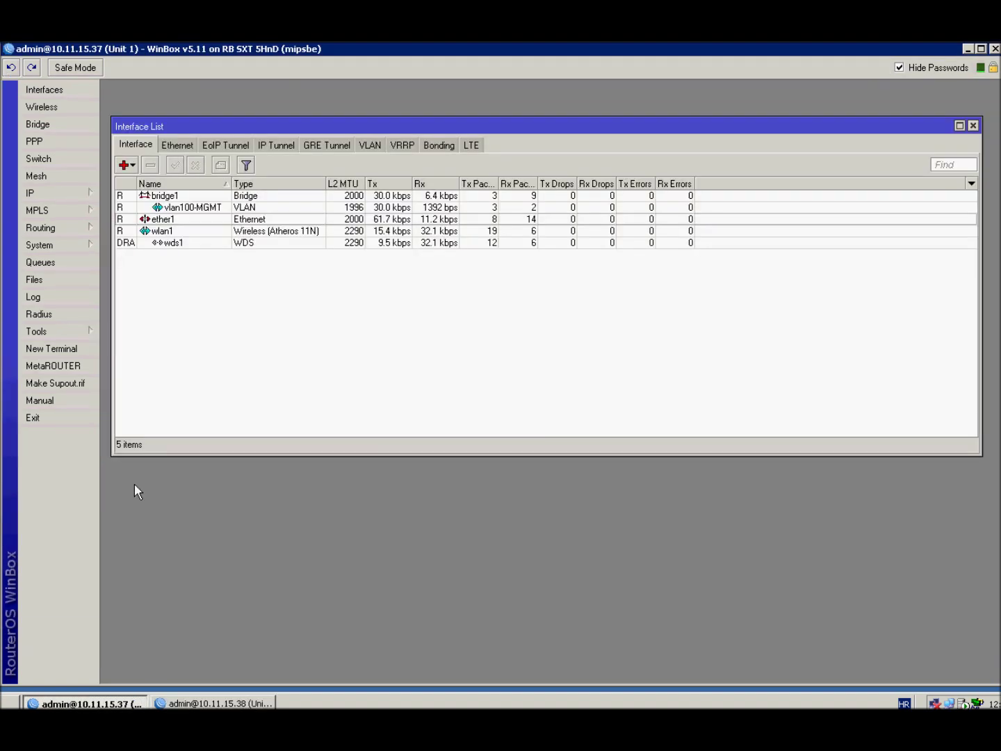
click(57, 197)
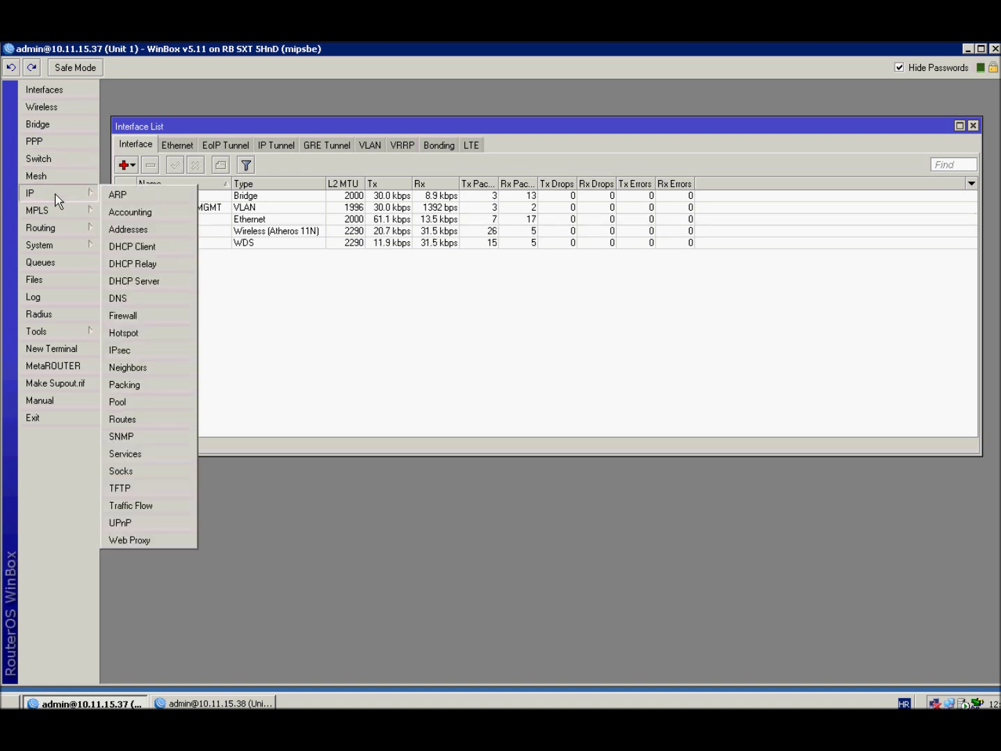
click(228, 145)
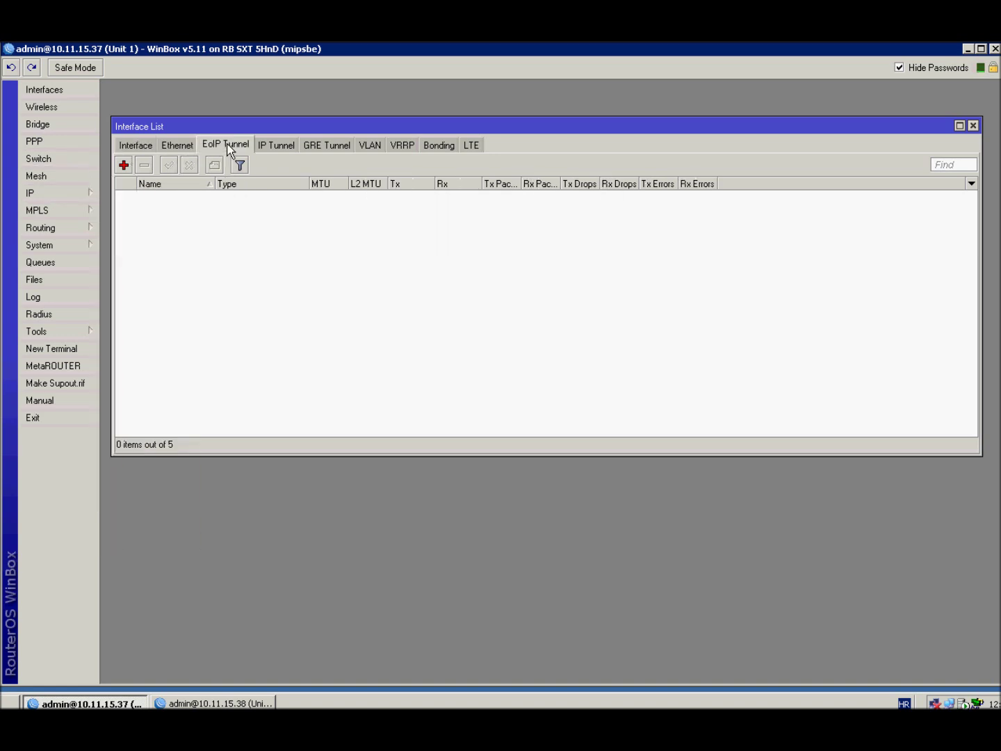
click(123, 165)
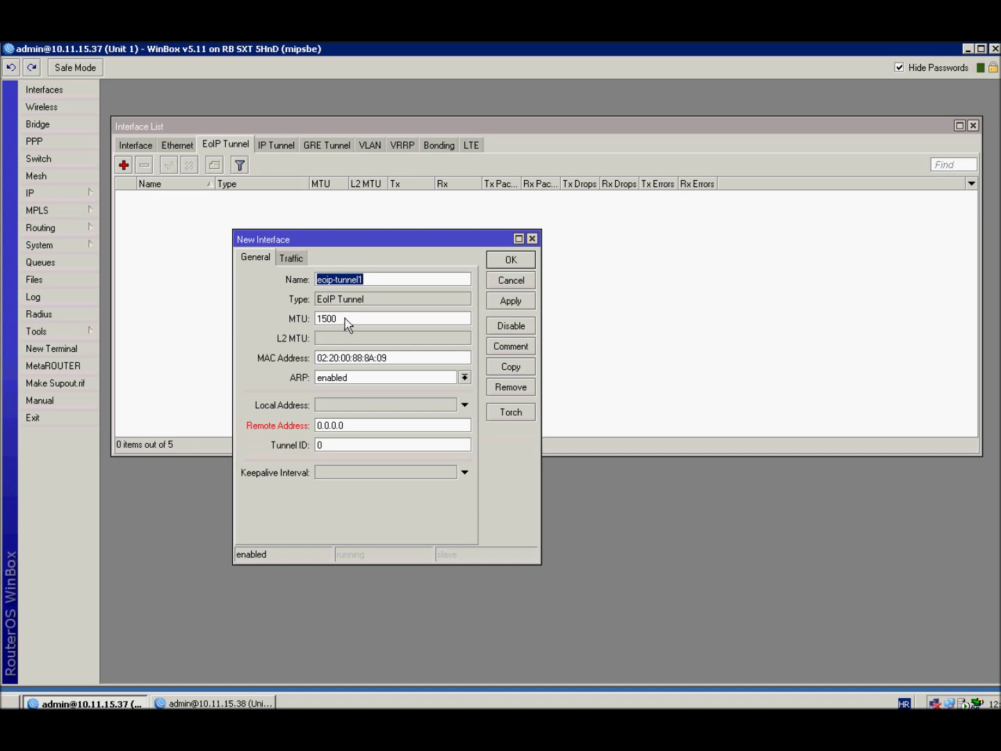
click(341, 406)
text(1.1.1.1)
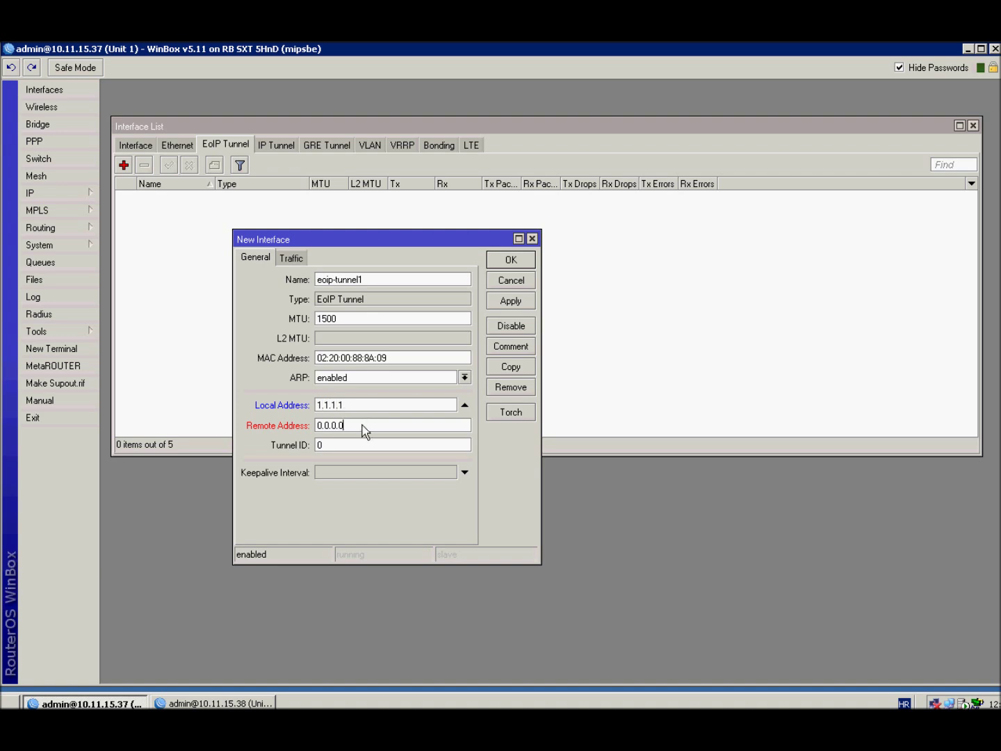
click(363, 430)
text(1.1.1.2)
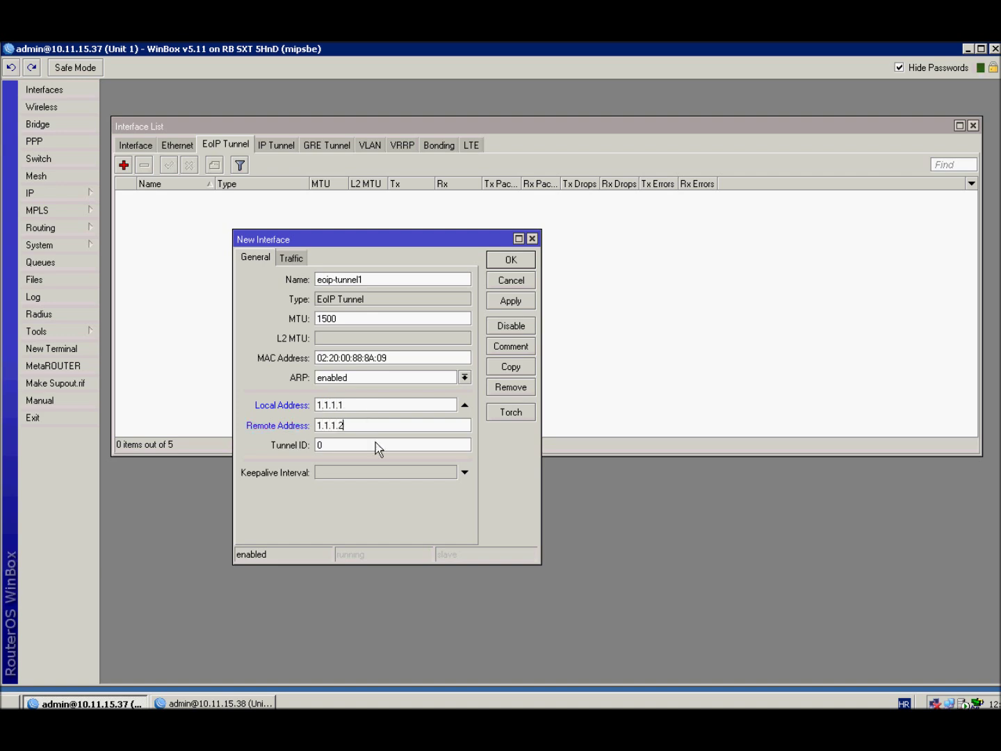
click(375, 442)
text(8)
click(510, 261)
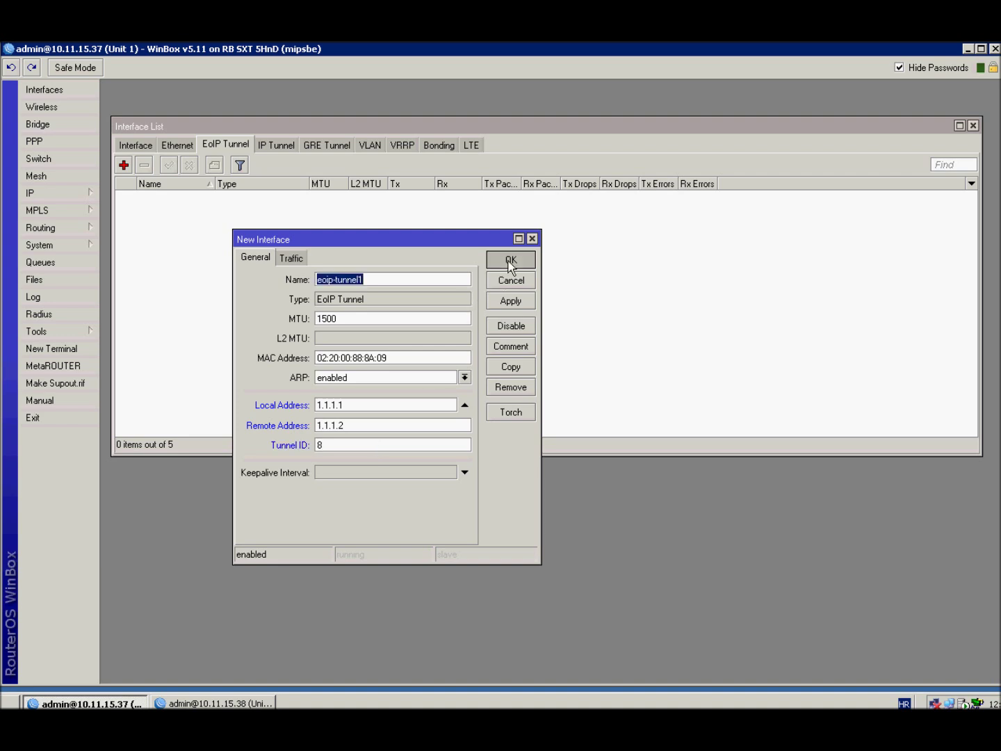
click(237, 703)
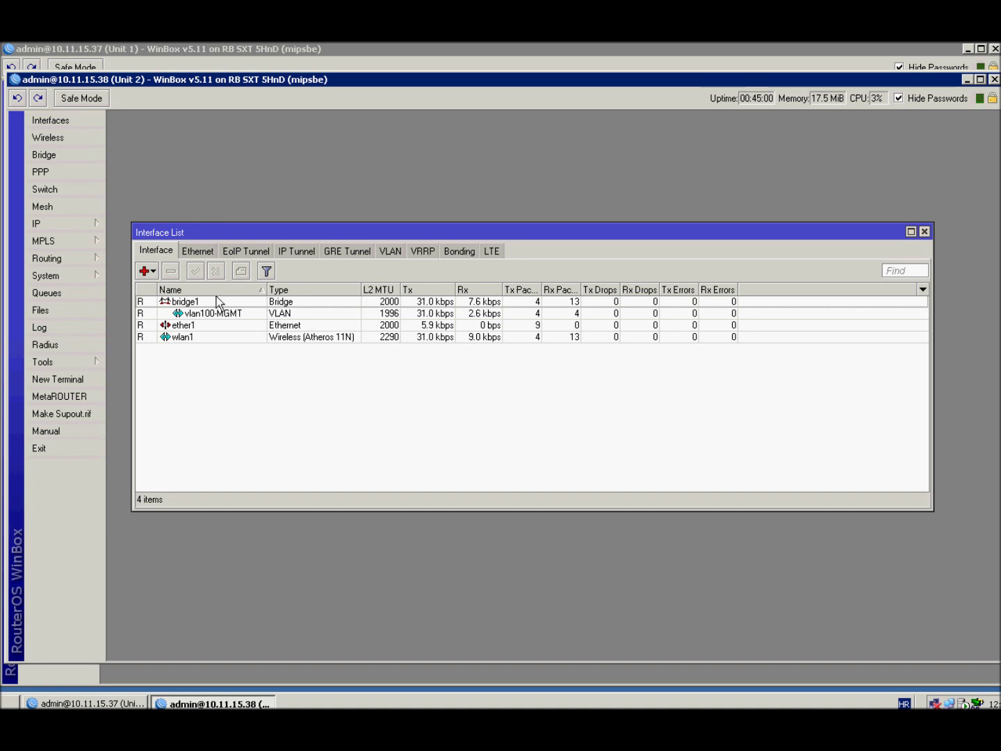
Step: Add Unit 2's eoip-tunnel1 with local 1.1.1.2, remote 1.1.1.1 and tunnel ID 8
click(65, 222)
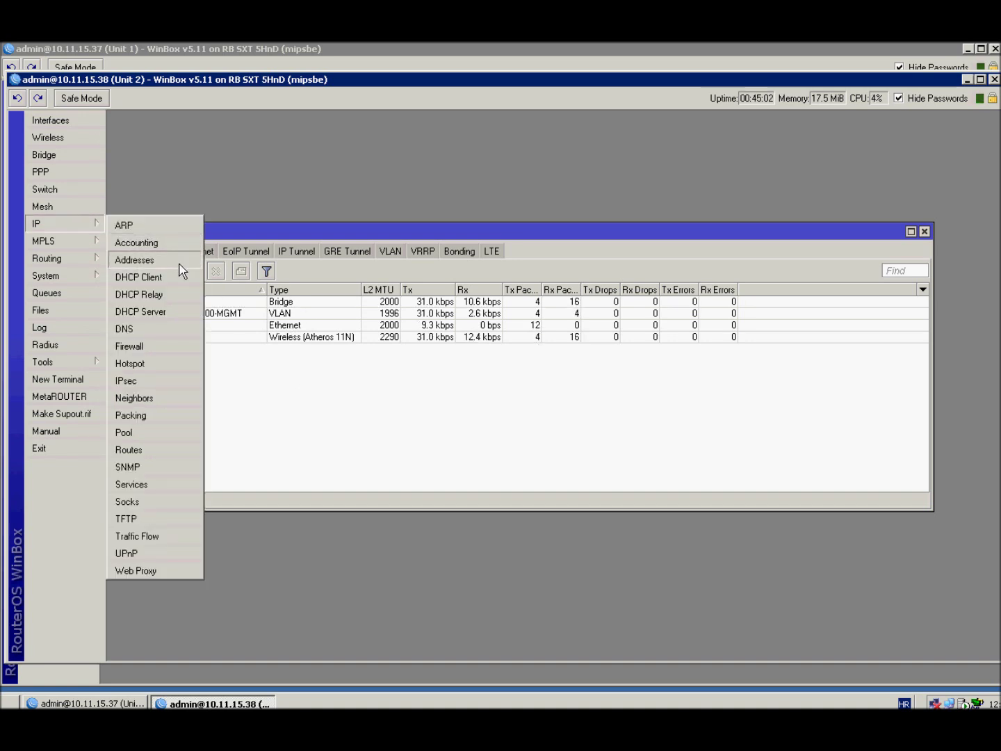
click(271, 229)
click(253, 251)
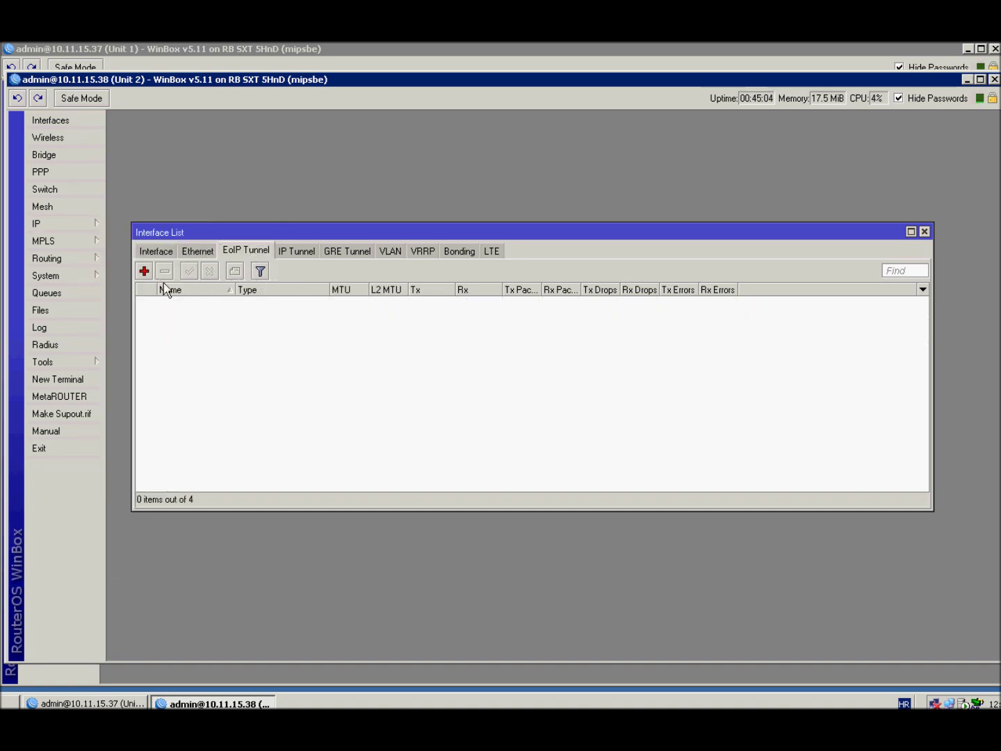
click(143, 271)
click(438, 407)
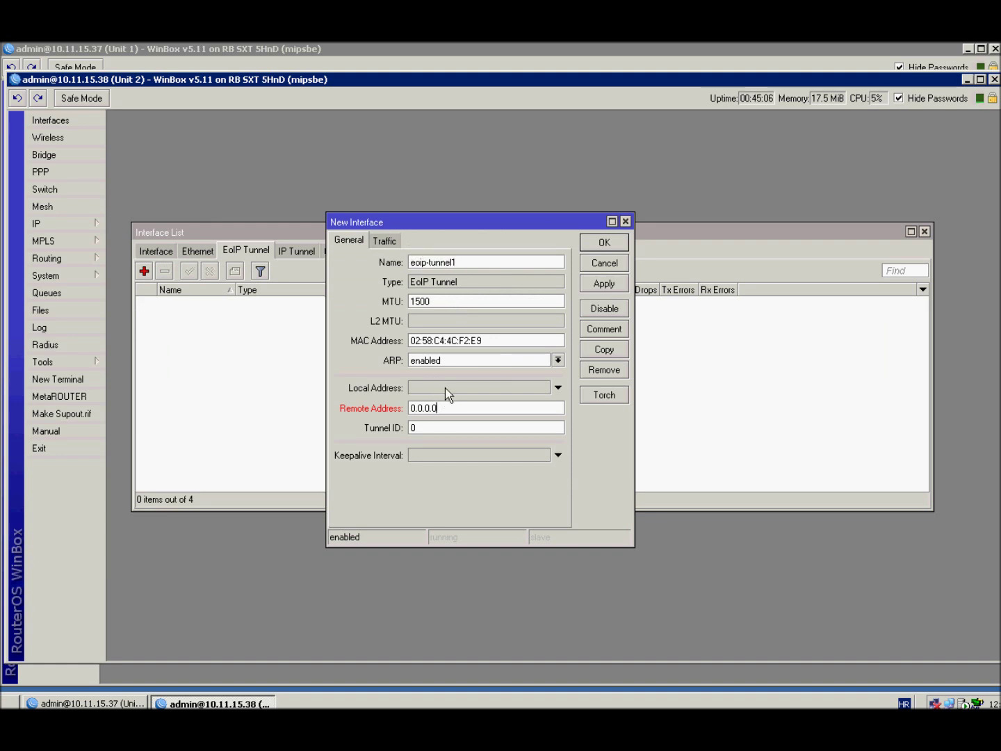
click(446, 390)
text(1.1.1.)
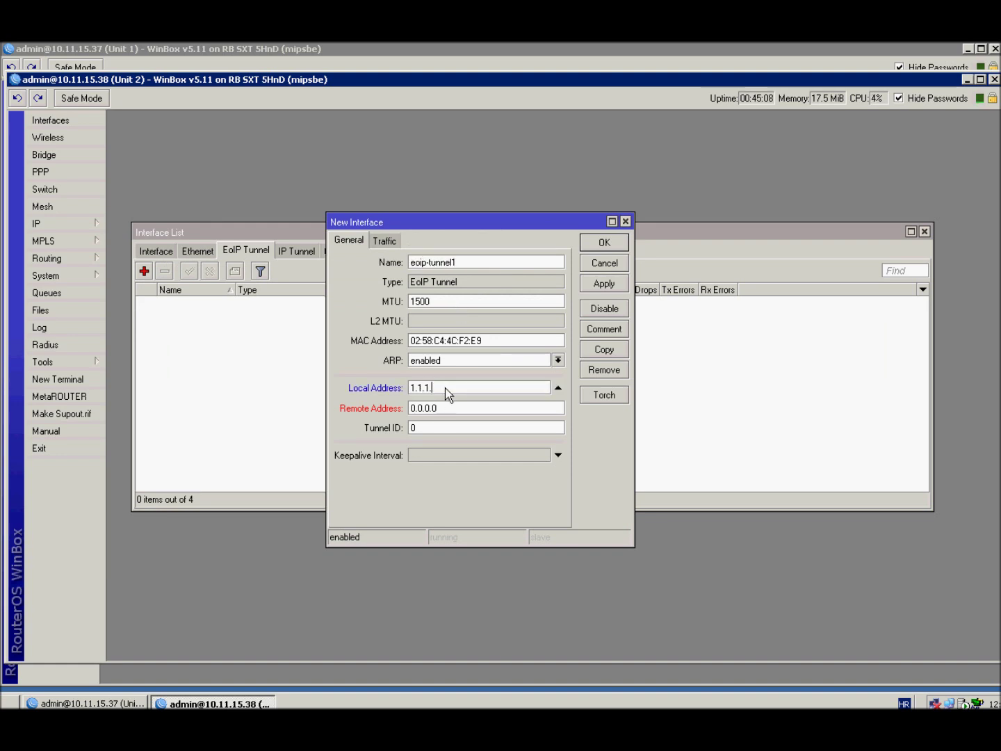
text(2)
click(456, 410)
text(1)
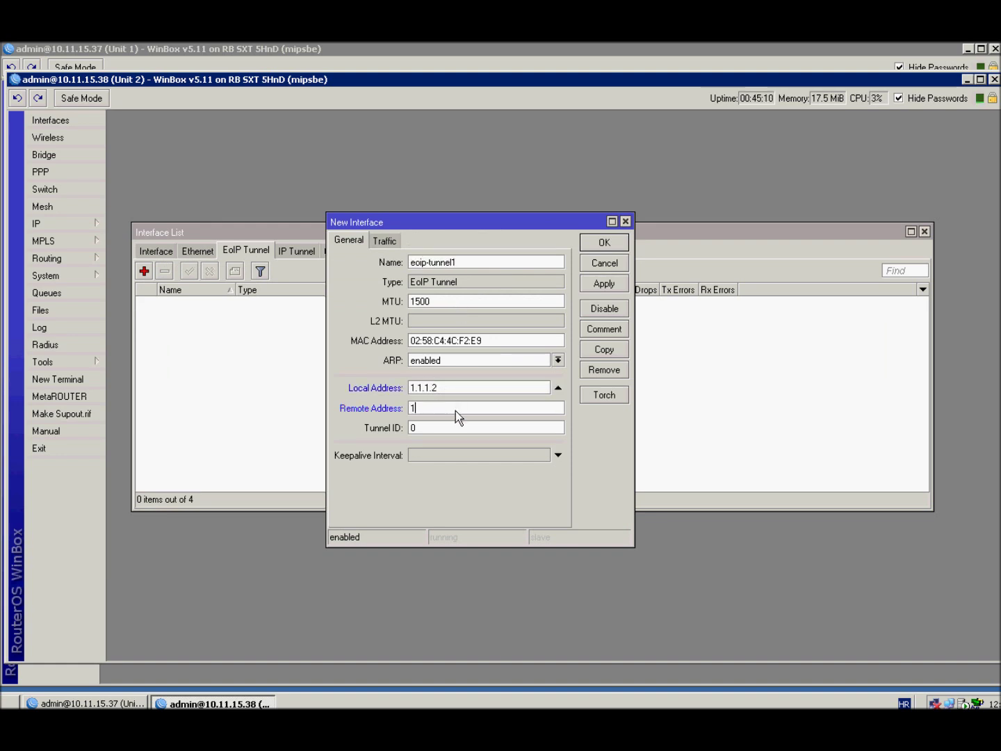
text(.1.1.1)
click(461, 427)
text(8)
click(617, 240)
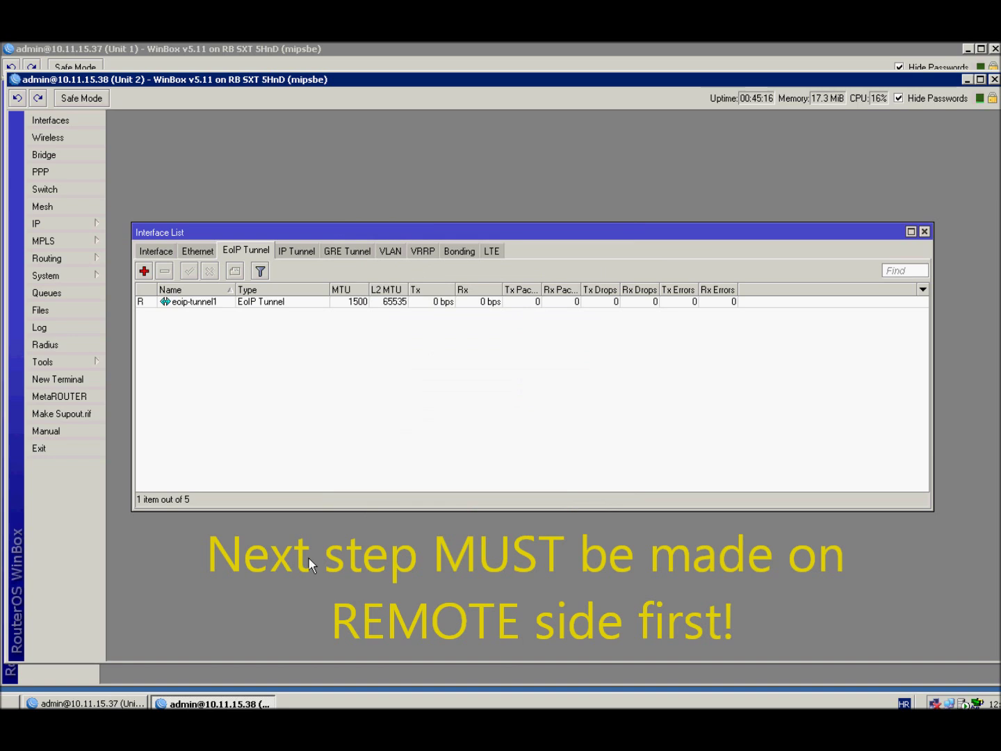
Step: Set Unit 2's wlan1 wireless mode to station bridge
click(156, 252)
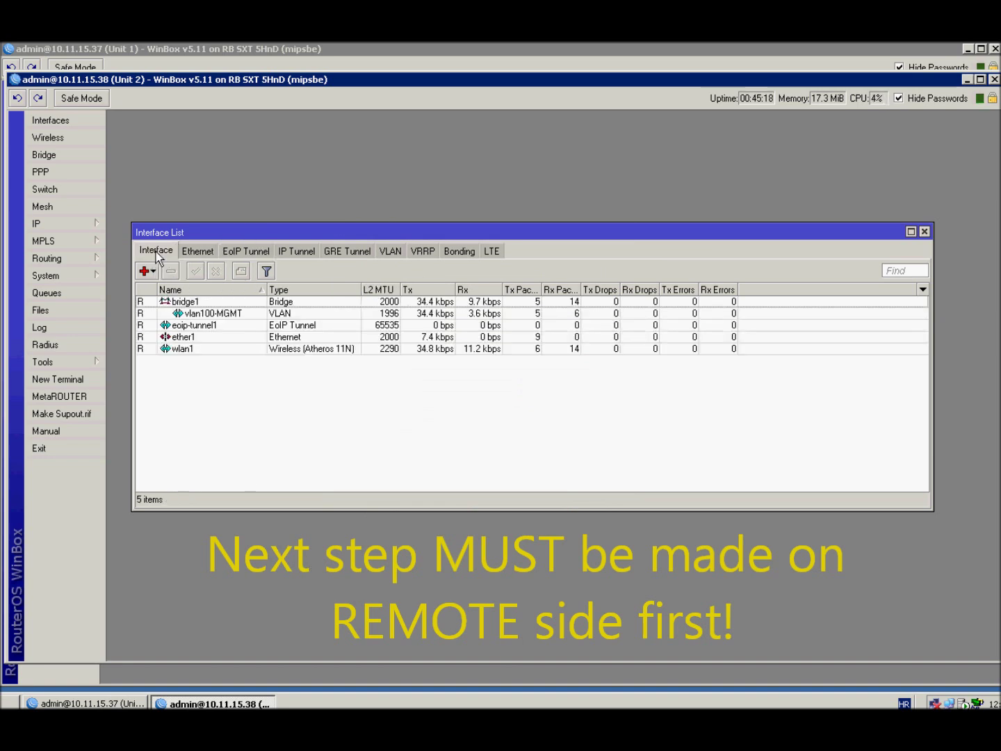
double_click(198, 346)
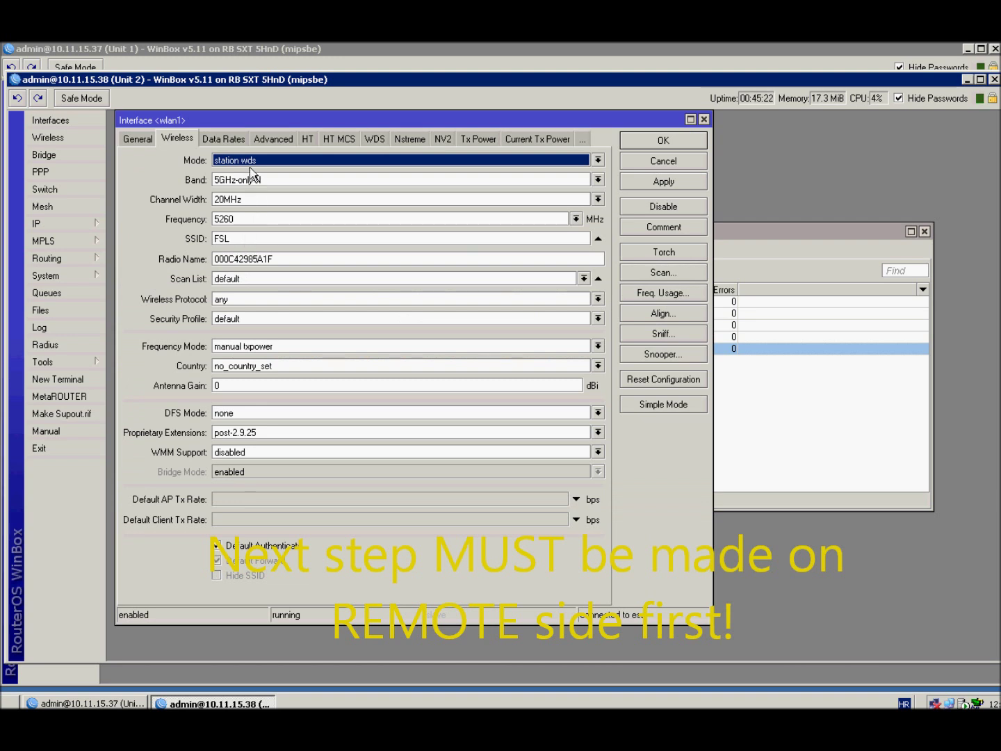
click(252, 161)
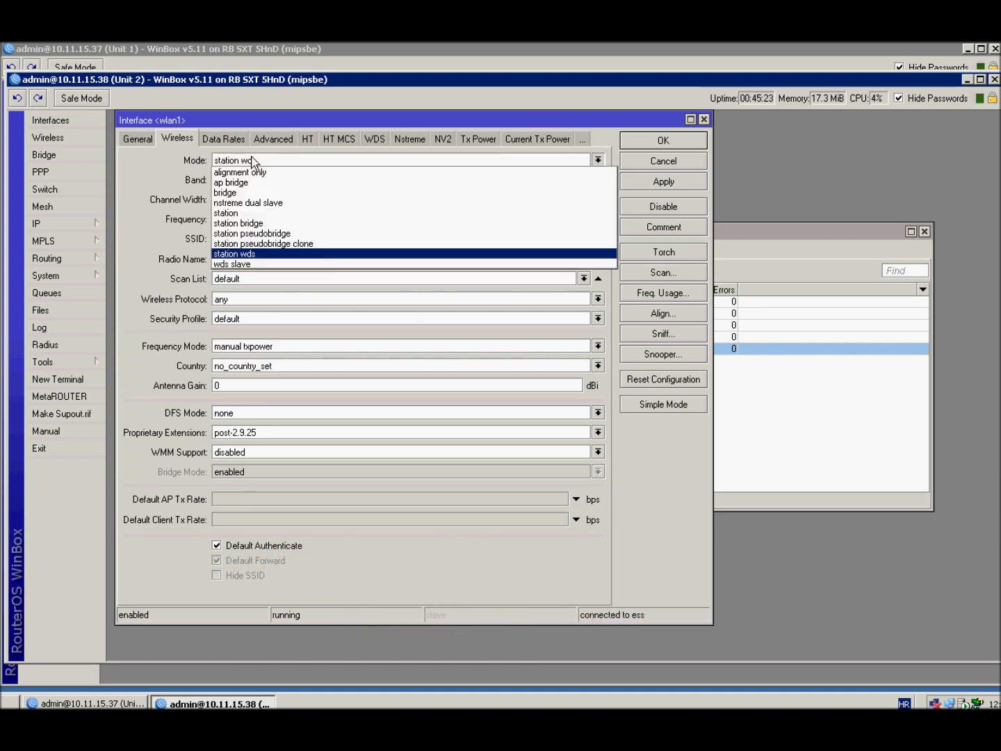
click(248, 223)
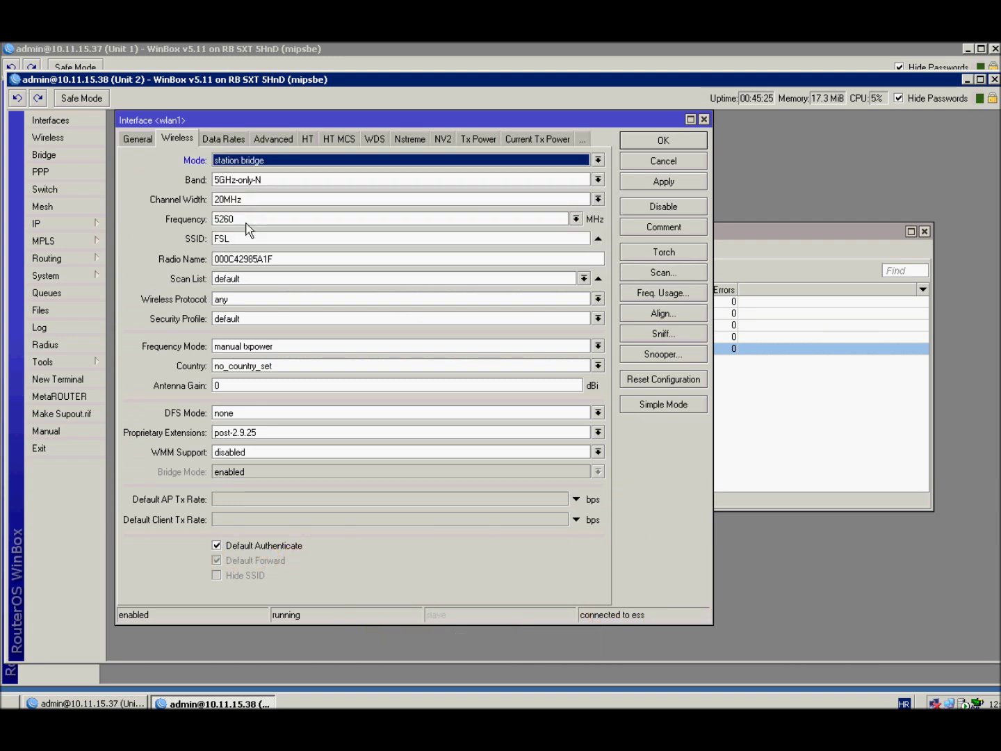
Step: Set wlan1's WDS mode to disabled and WDS default bridge to none, and apply
click(375, 140)
click(229, 162)
click(235, 172)
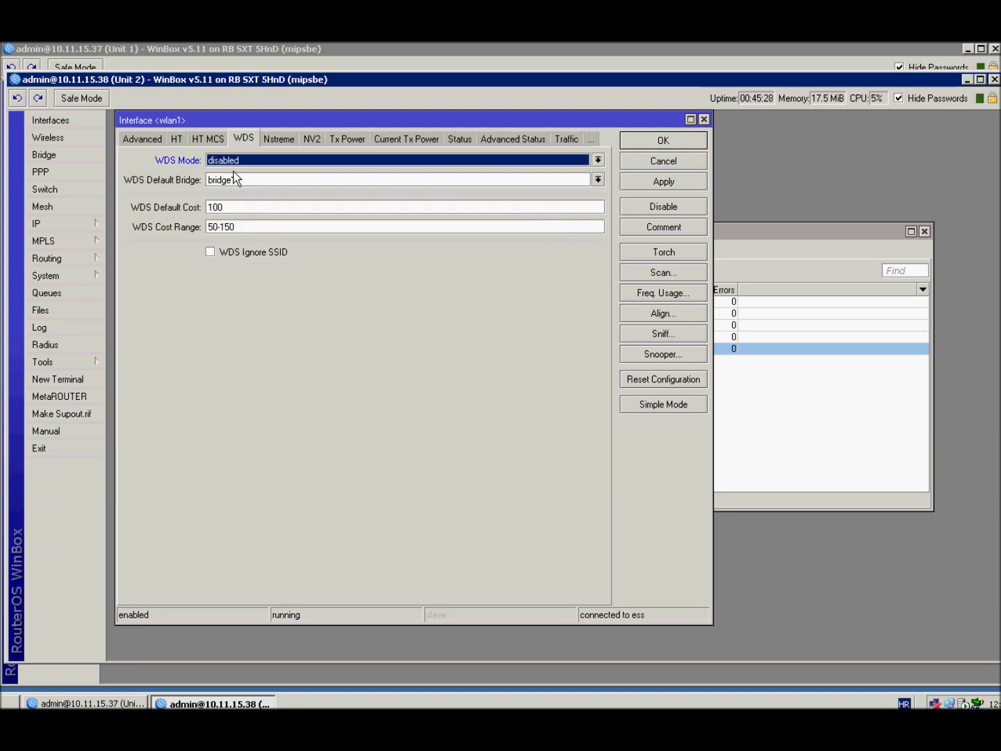
click(242, 180)
click(243, 202)
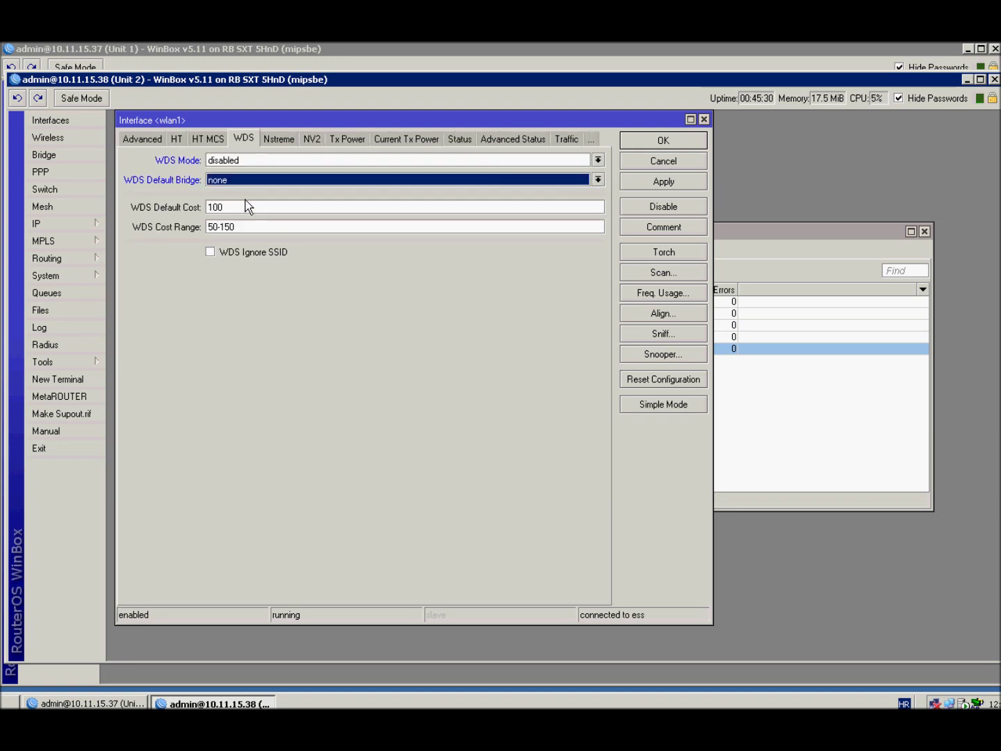
click(655, 144)
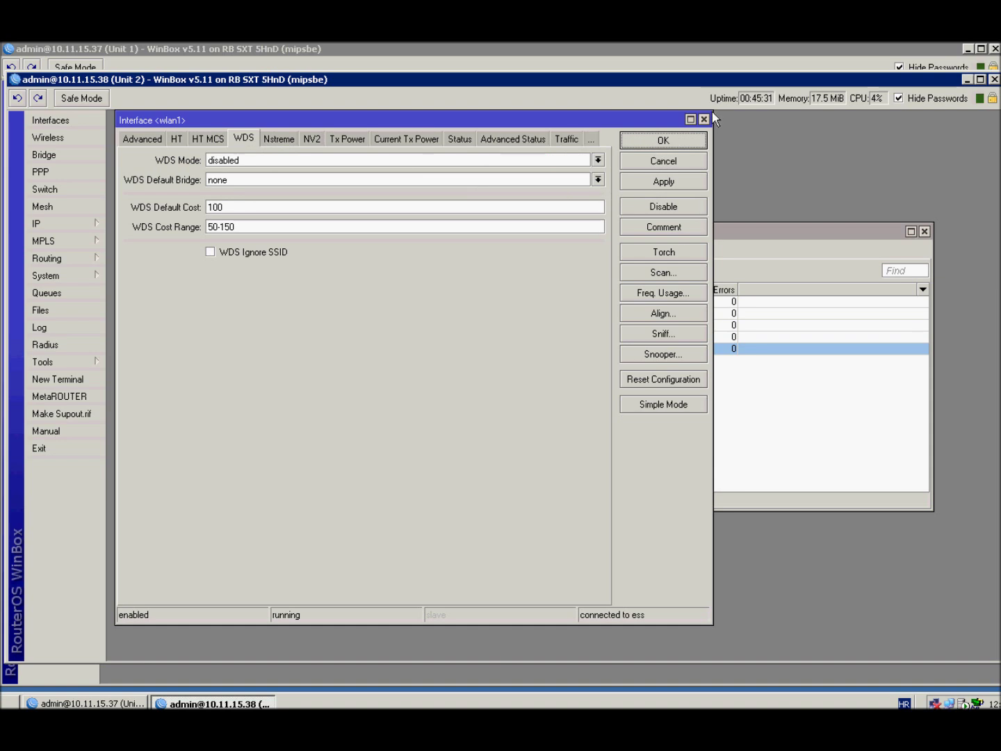
click(86, 704)
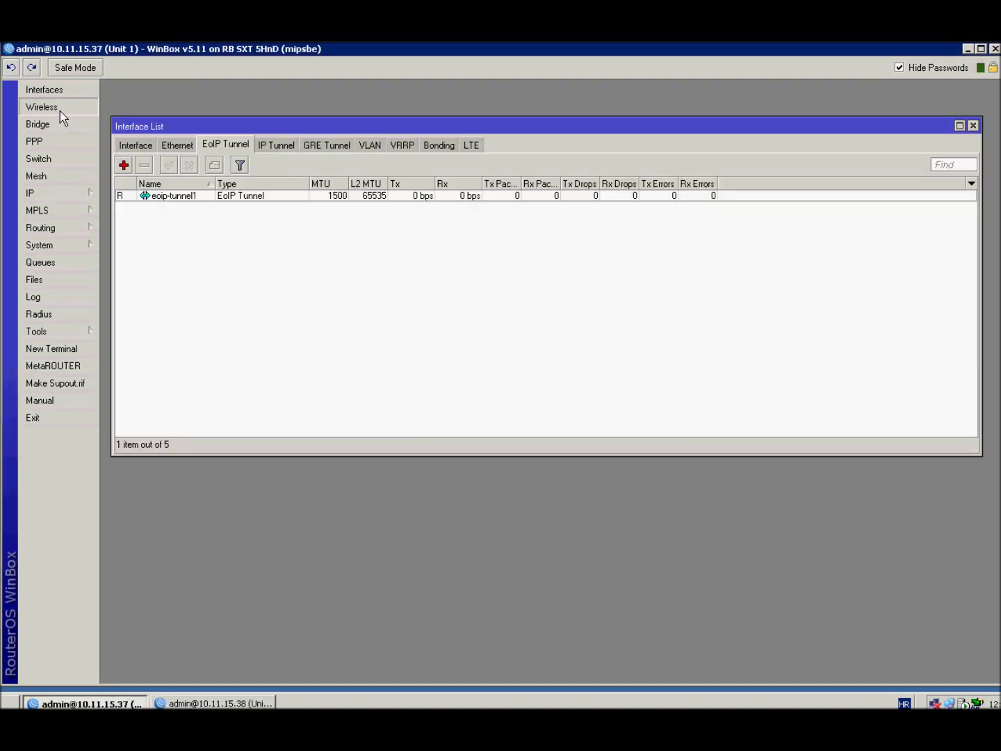
Step: On Unit 1, set wlan1's WDS mode to disabled and WDS default bridge to none
click(60, 110)
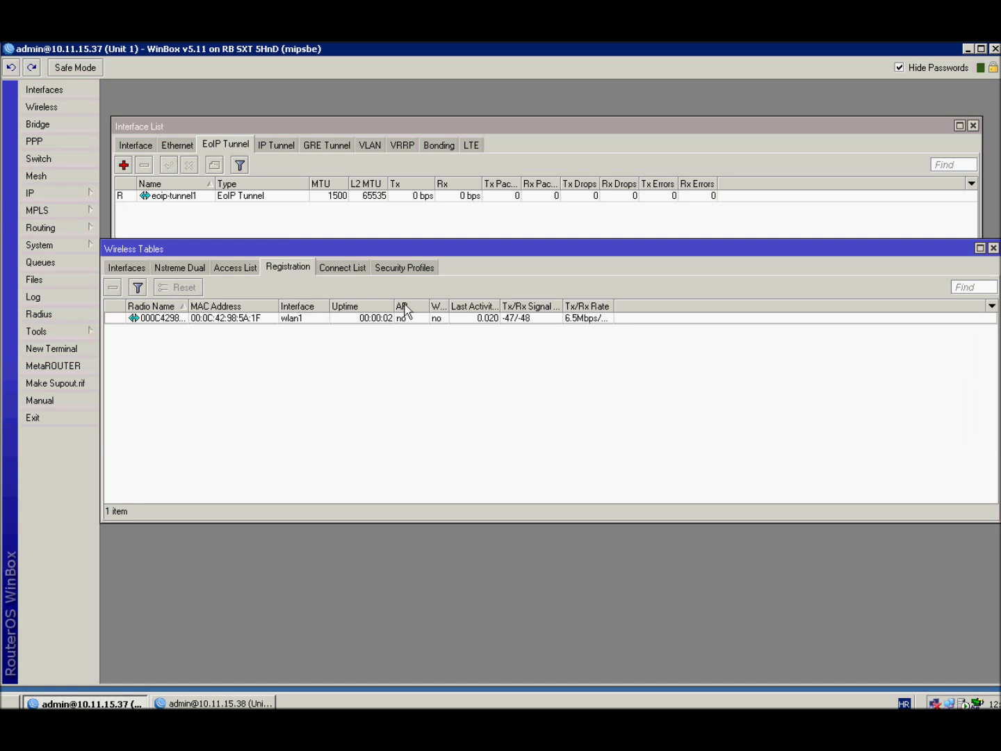
drag(392, 256, 395, 266)
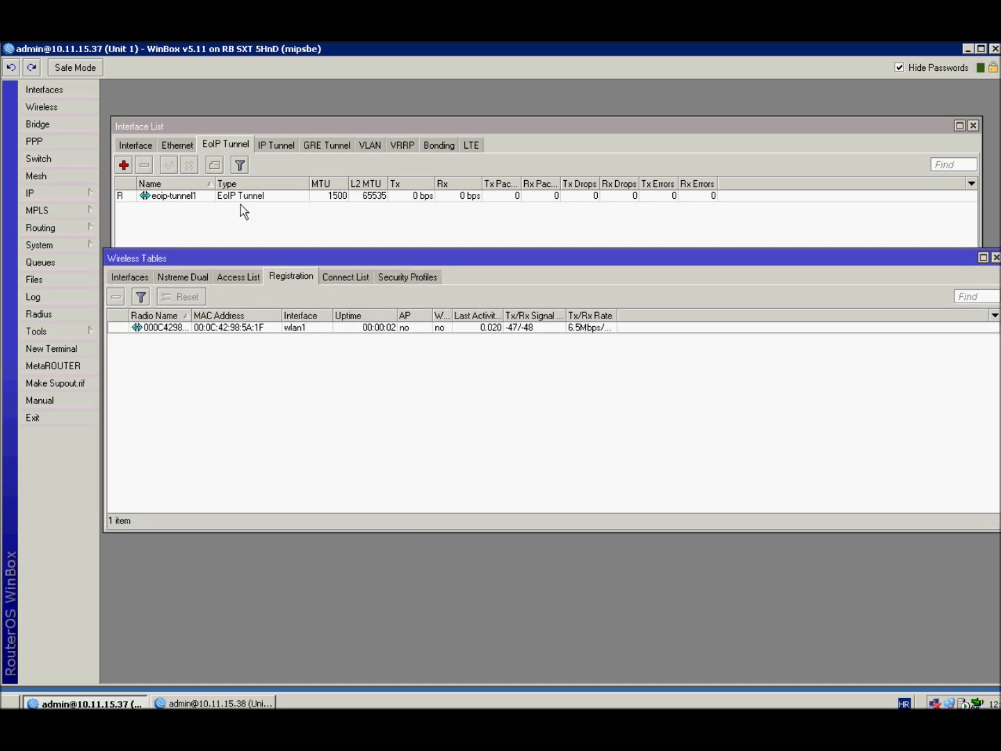
click(135, 144)
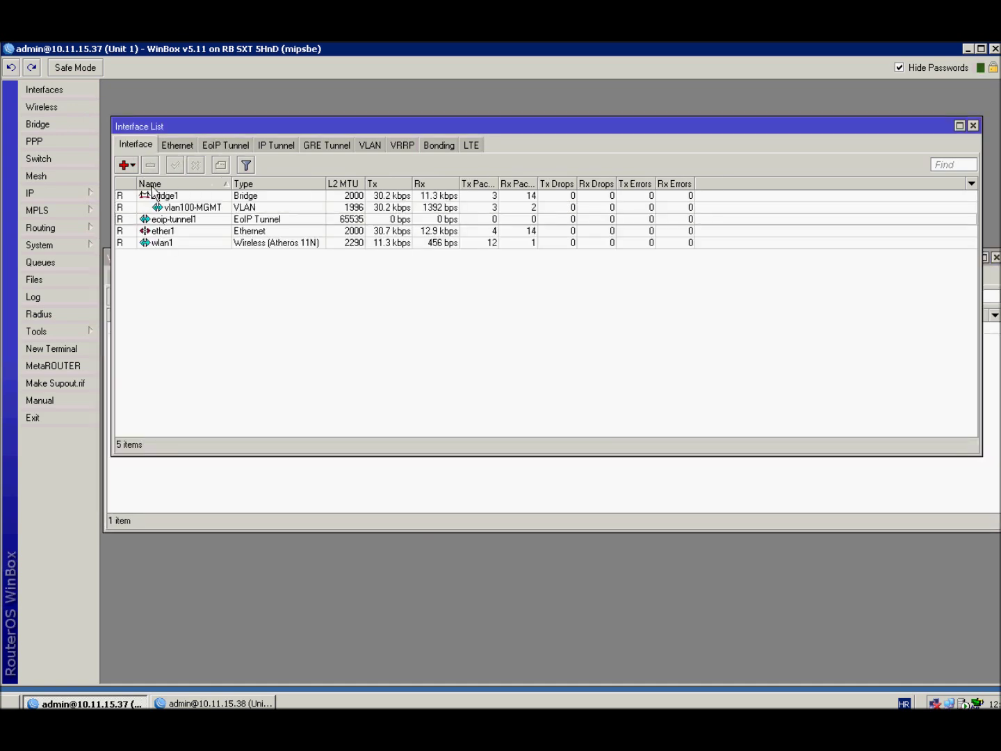
double_click(160, 244)
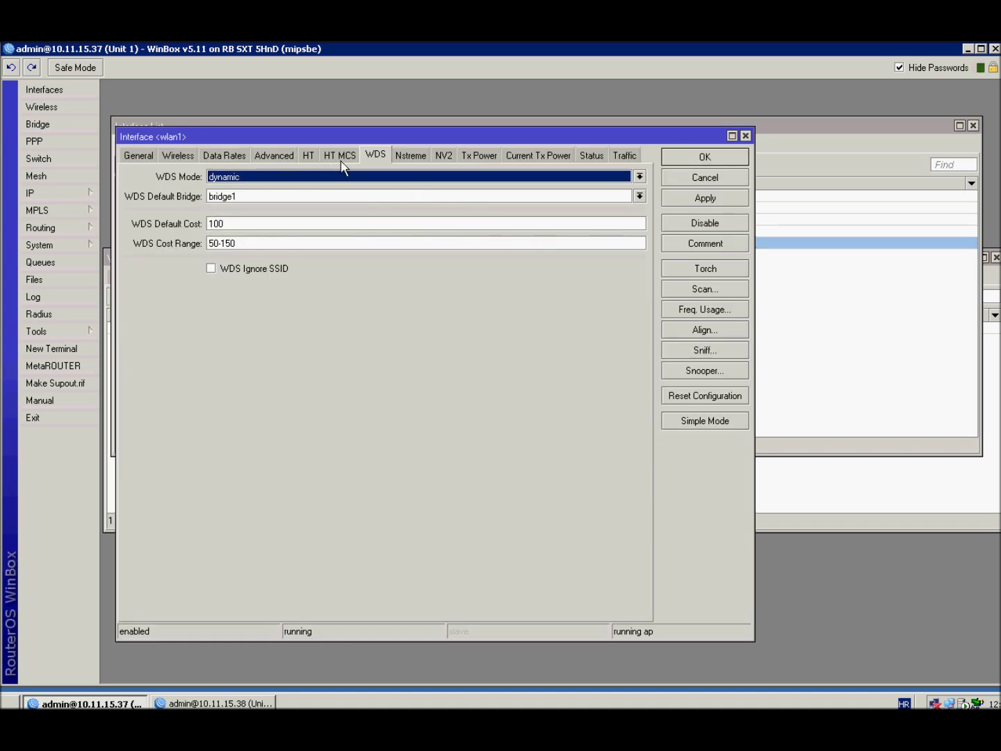
click(273, 179)
click(272, 189)
click(249, 199)
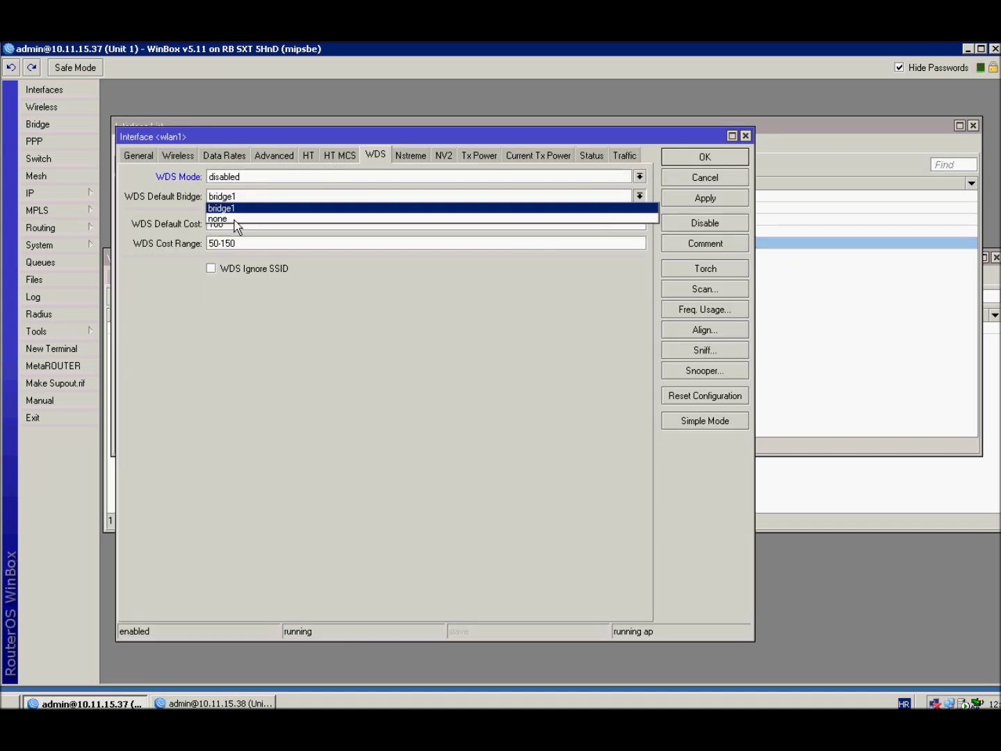
click(230, 219)
click(175, 156)
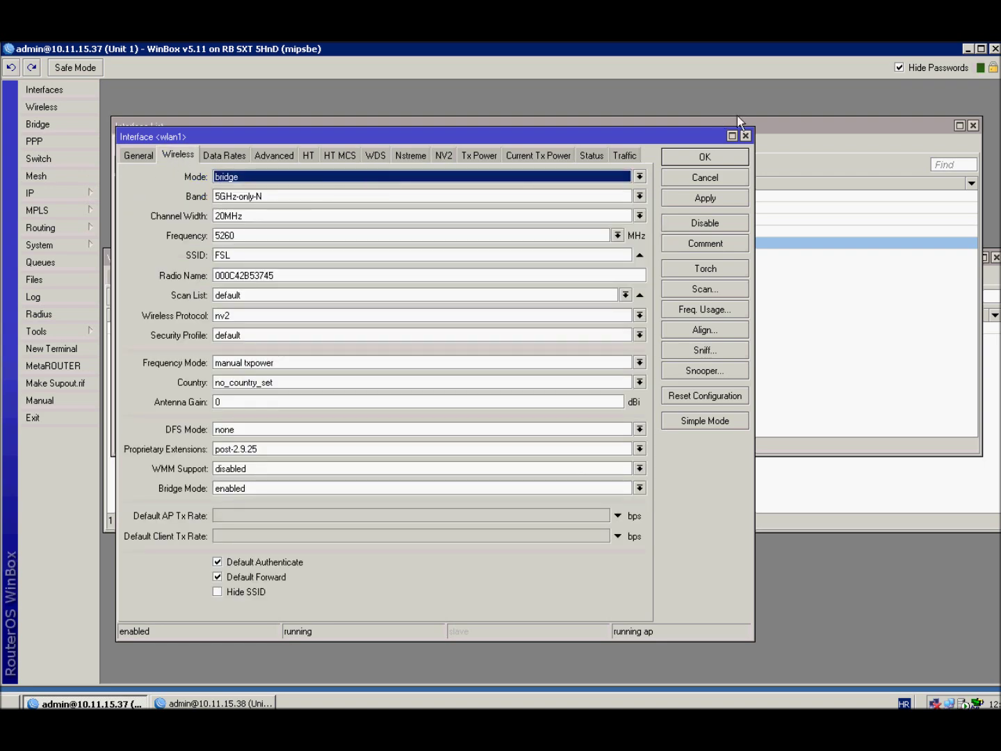
click(710, 158)
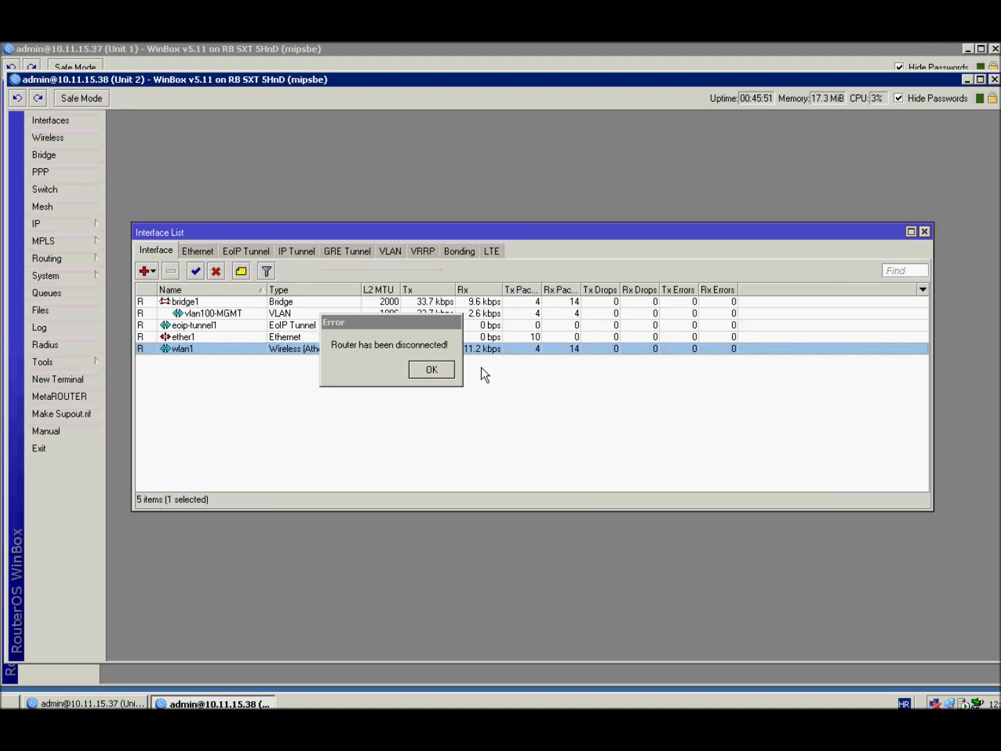
Step: Dismiss both disconnect errors and reconnect WinBox to Unit 2 at 10.11.15.38
click(447, 372)
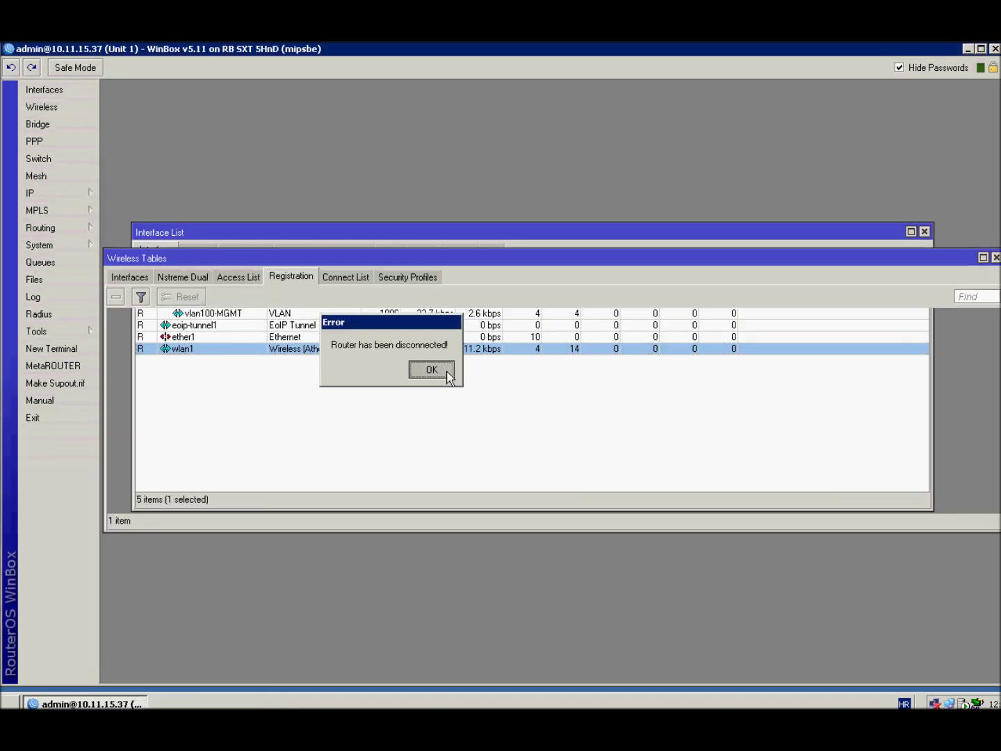
click(445, 372)
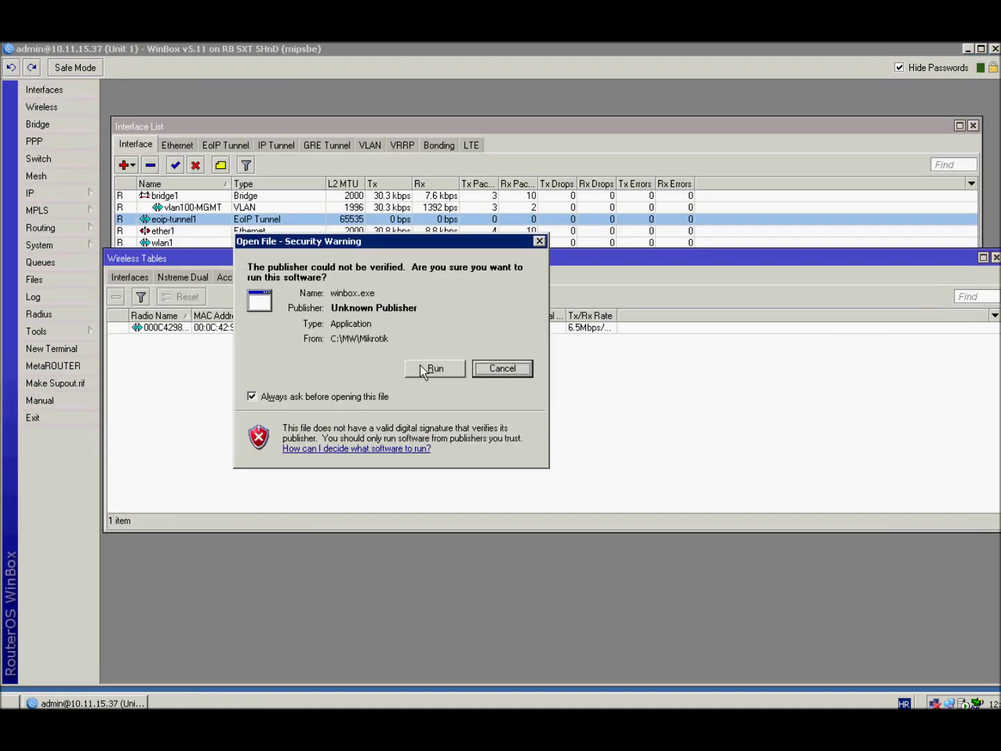
click(420, 366)
click(498, 129)
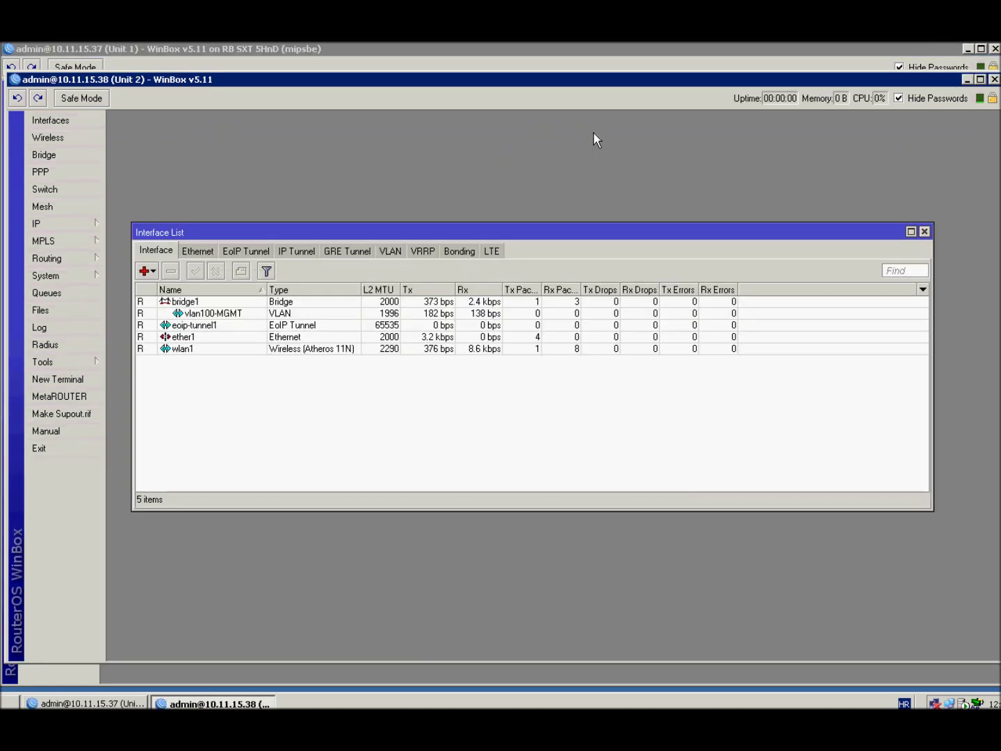
click(75, 156)
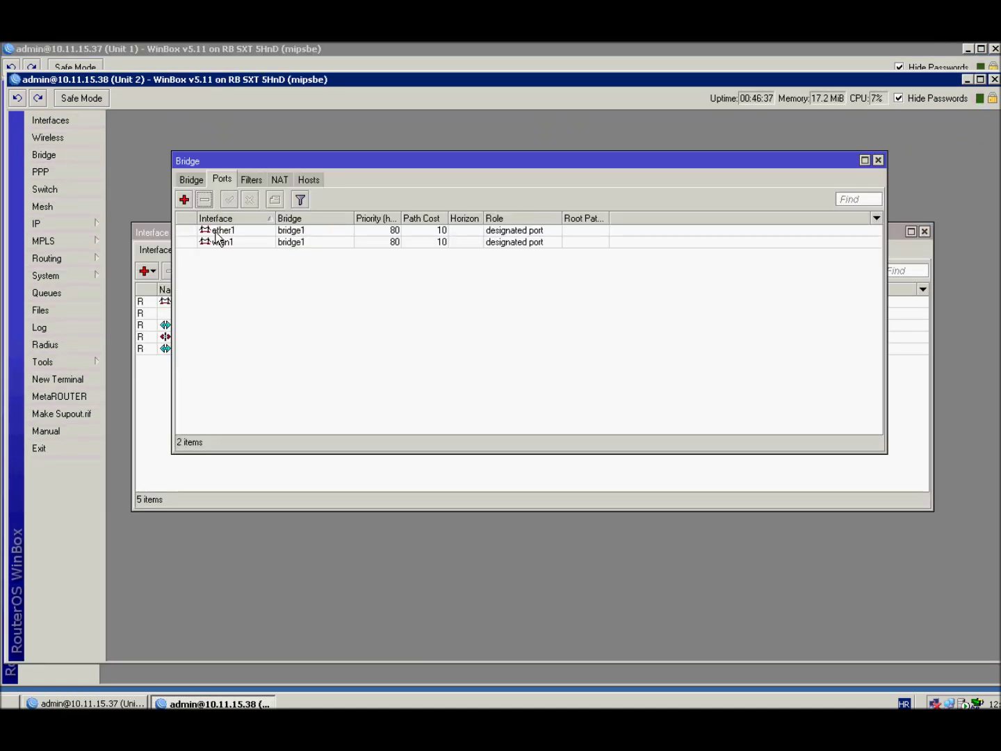
Step: Add eoip-tunnel1 as a bridge1 port on Unit 1 and select the wlan1 port
click(185, 200)
click(521, 277)
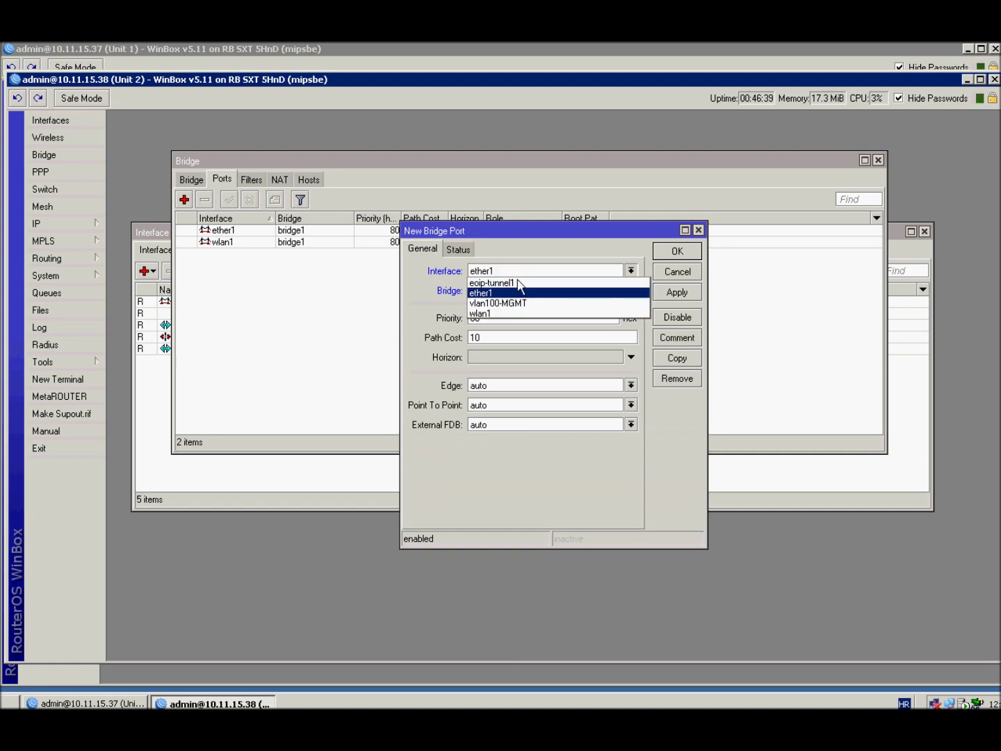
click(512, 282)
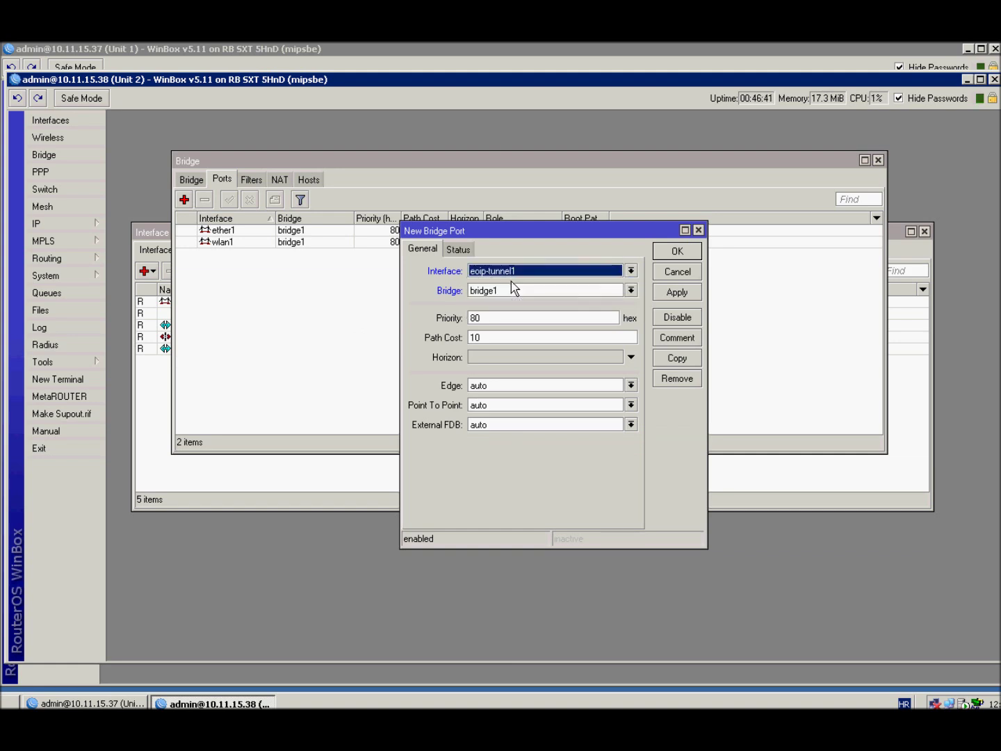
click(673, 252)
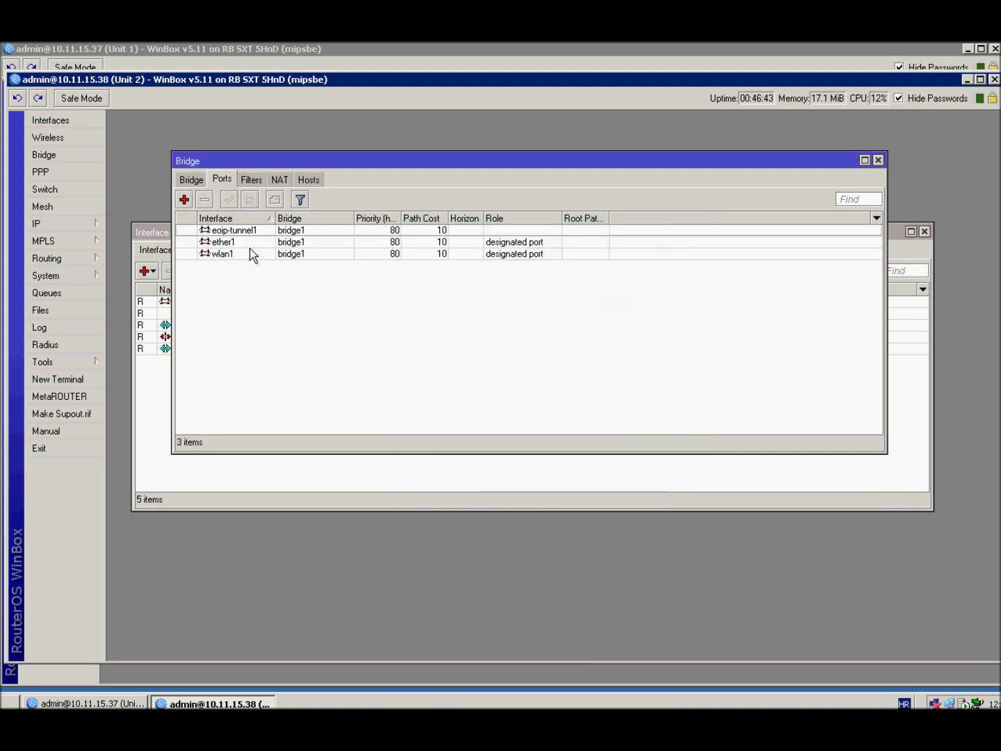
click(241, 254)
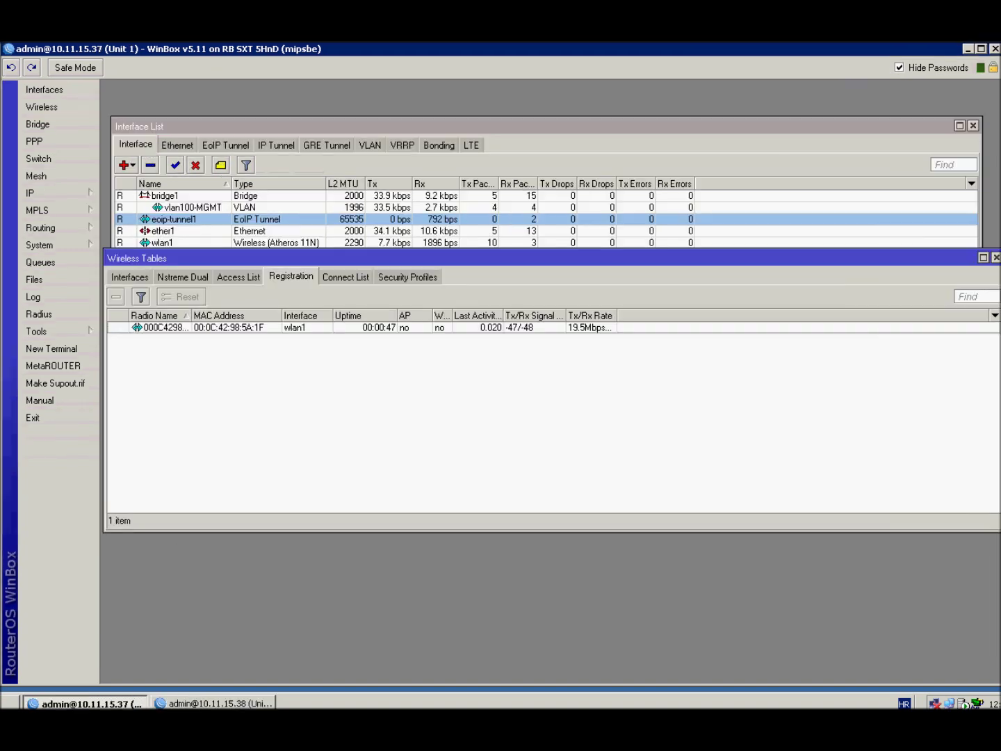
Step: Add eoip-tunnel1 as a bridge1 port on the other unit as well
click(53, 124)
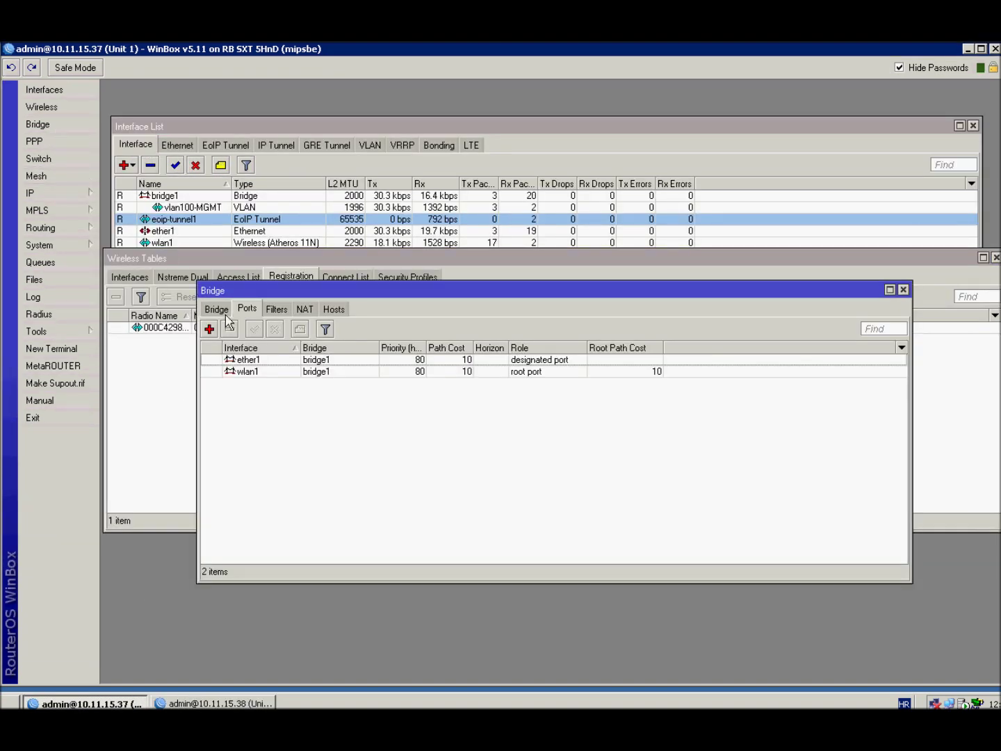
click(209, 329)
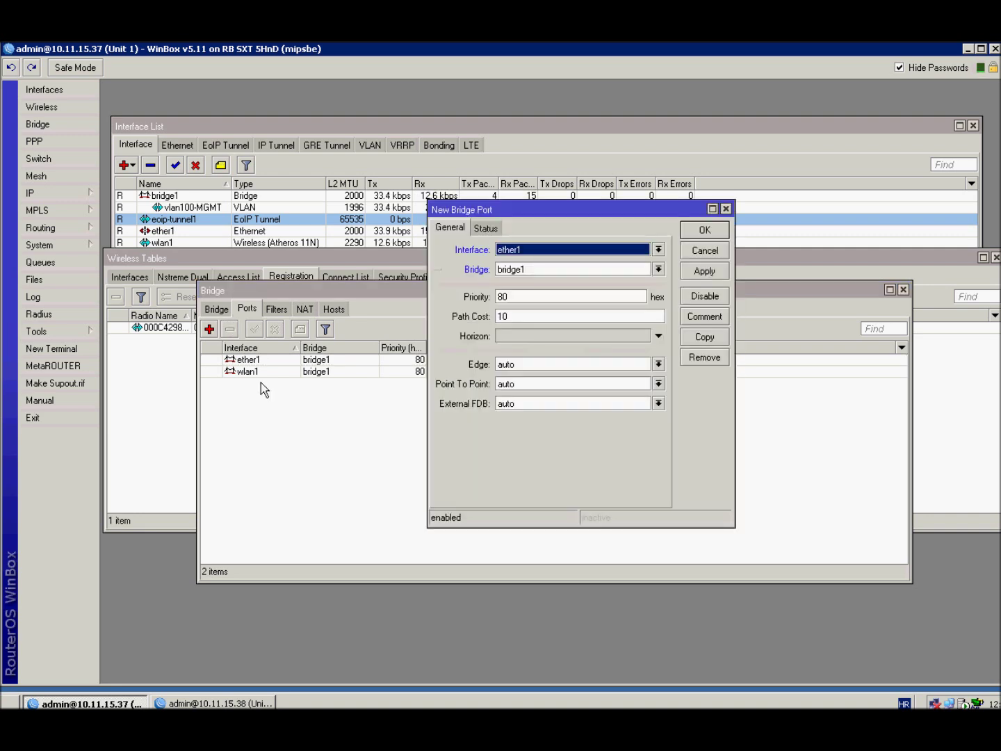
click(527, 252)
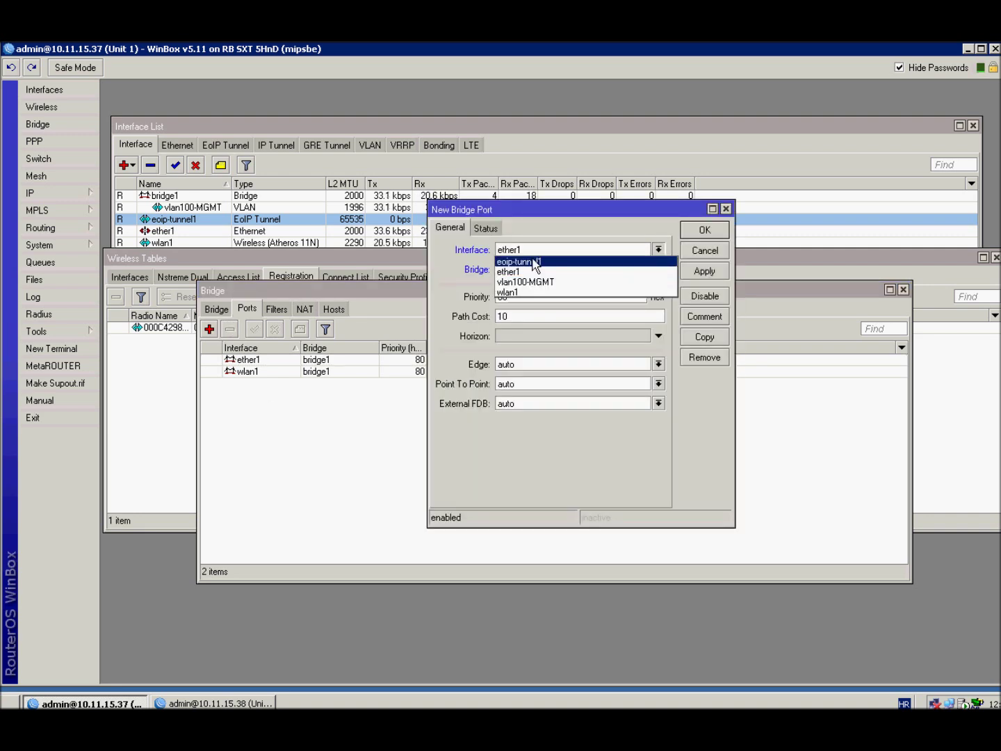
click(534, 261)
click(706, 235)
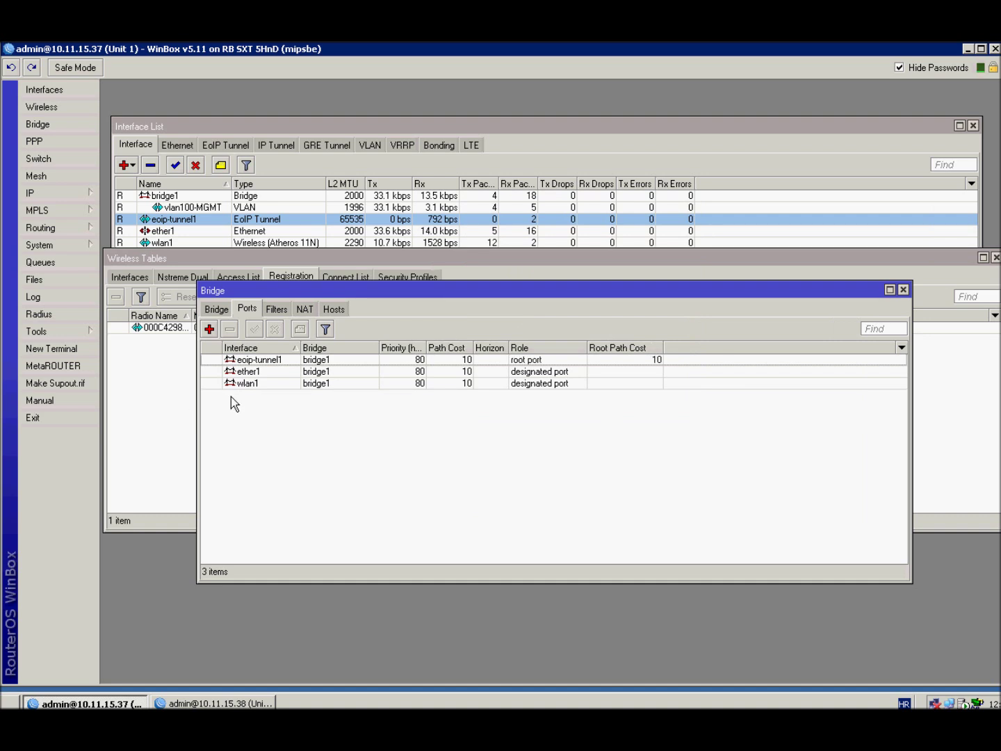
click(241, 385)
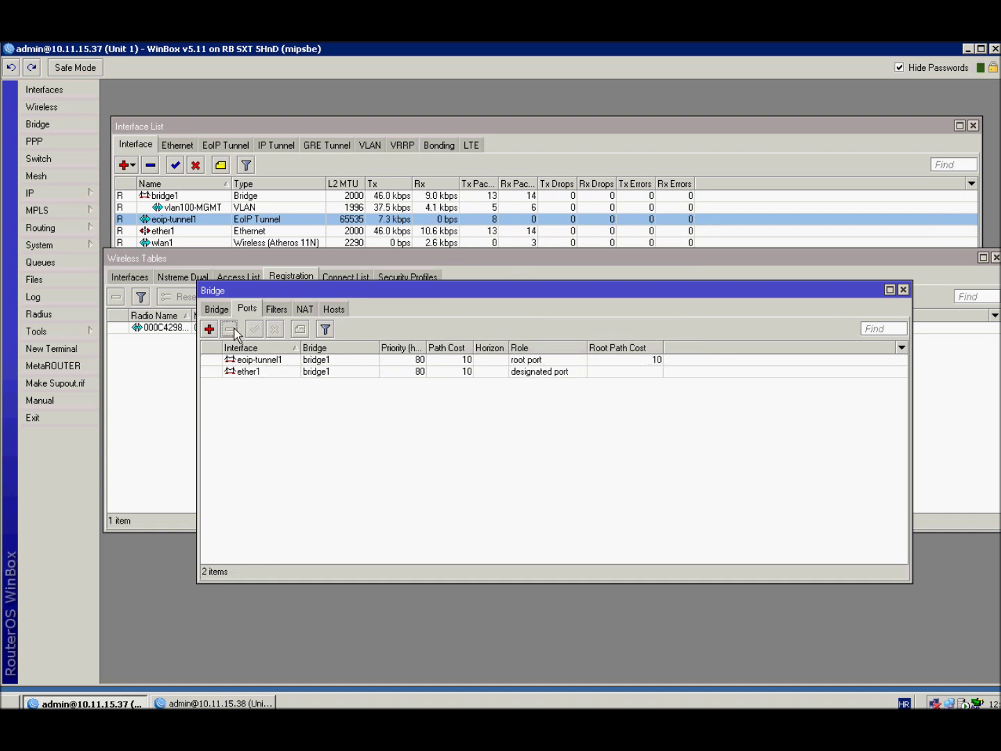
Step: Close the bridge settings and Unit 2's old session, then reconnect to 10.11.15.38
click(904, 289)
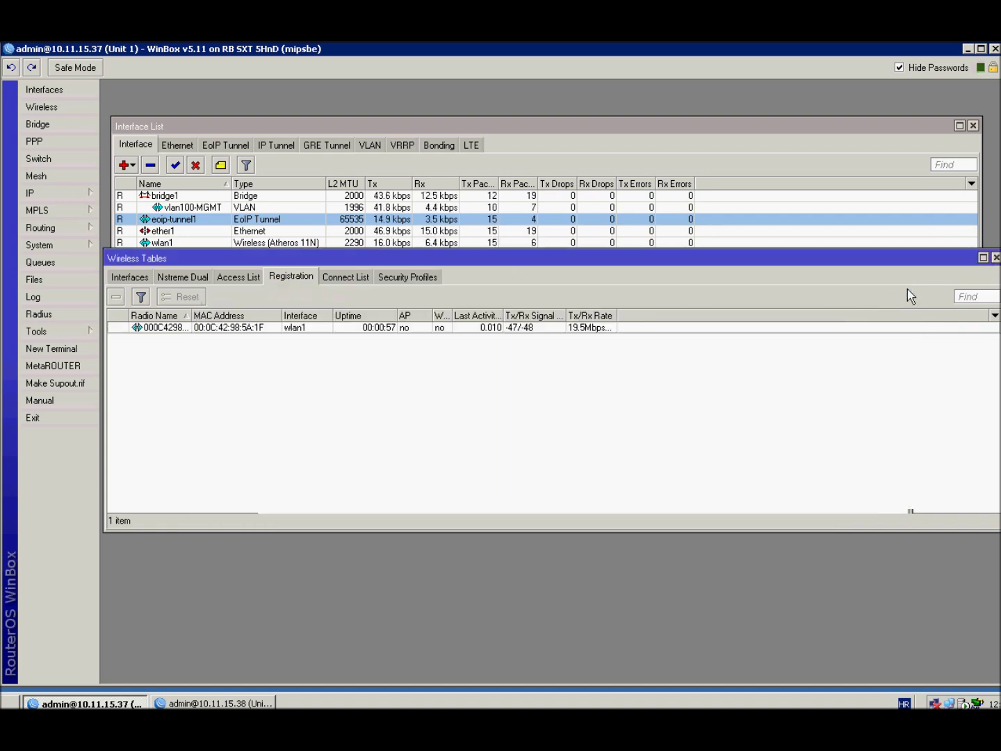
click(217, 703)
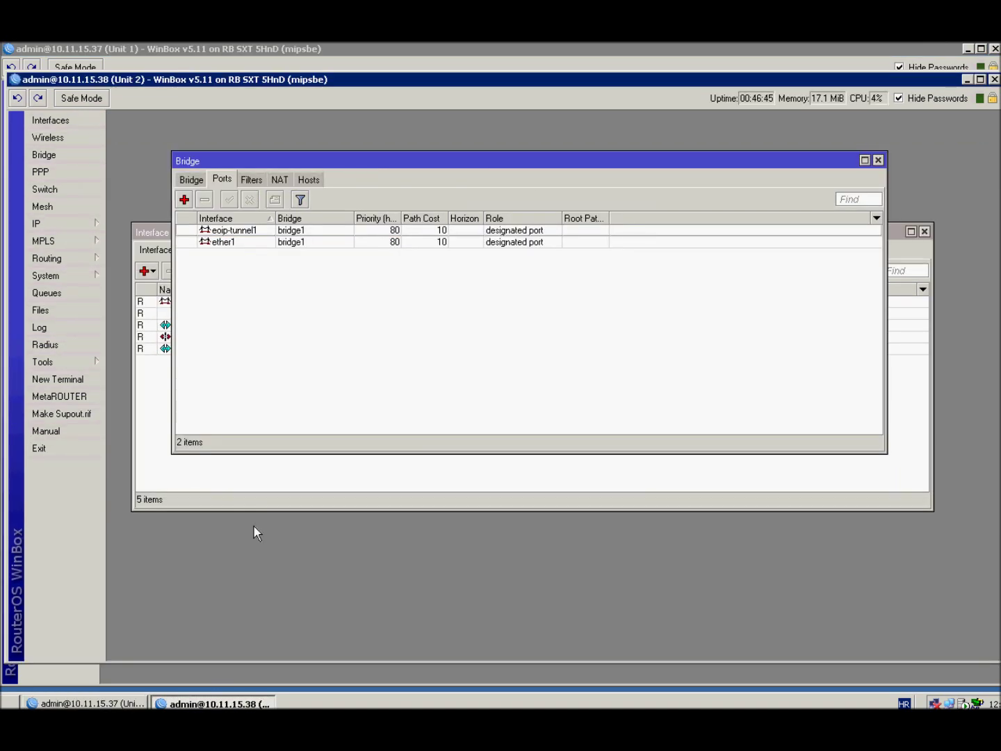
click(251, 475)
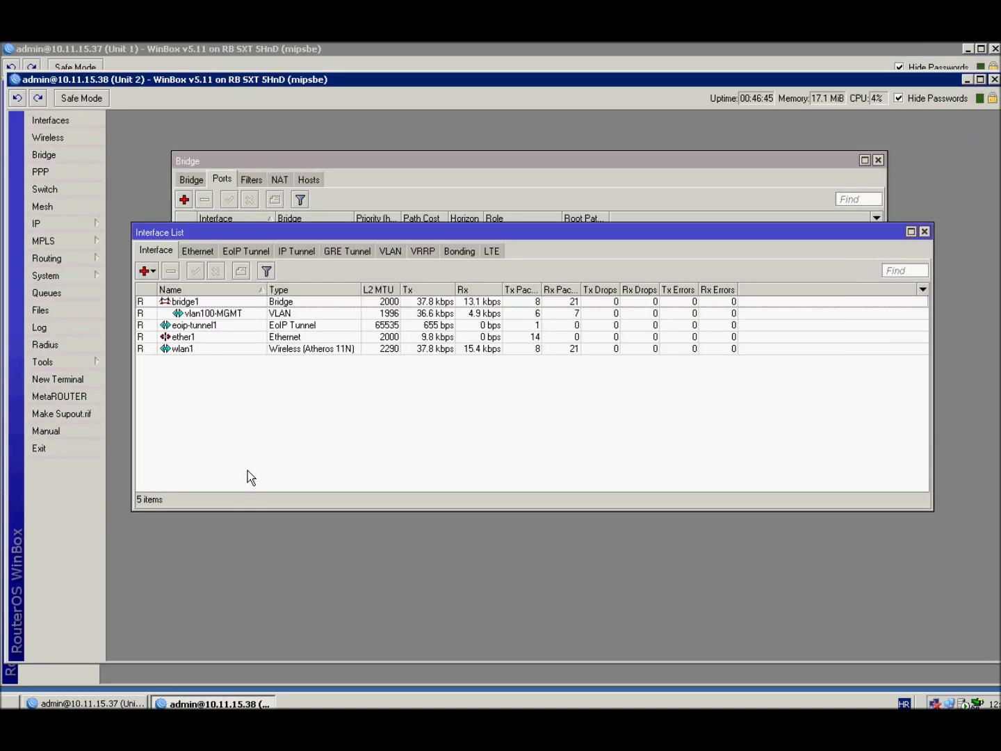
click(994, 79)
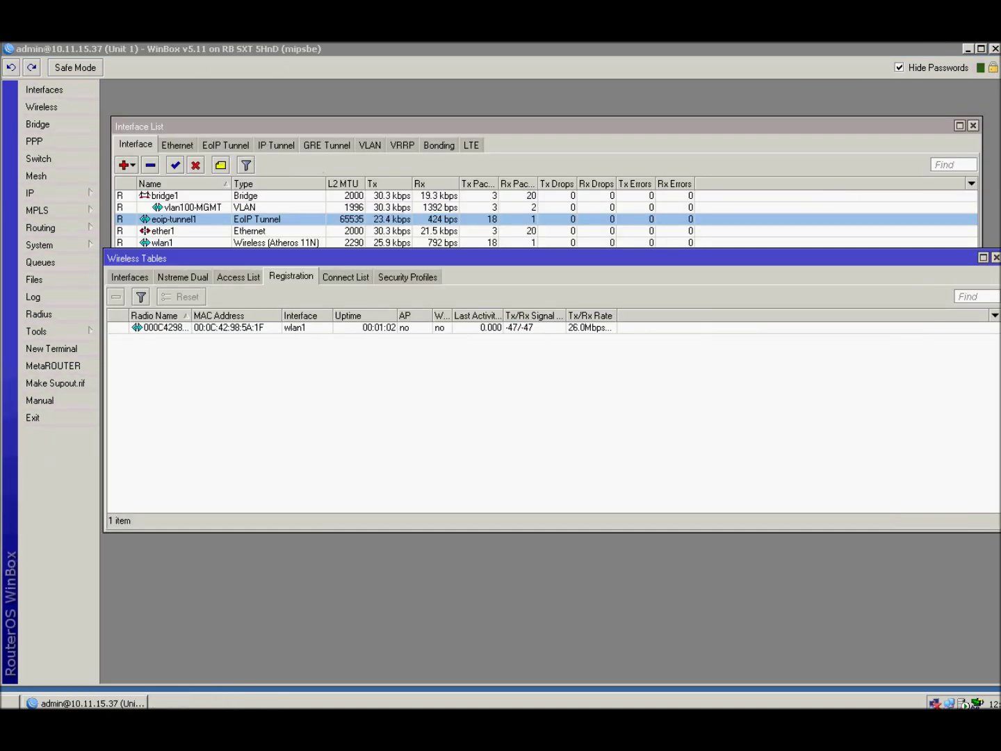
click(445, 366)
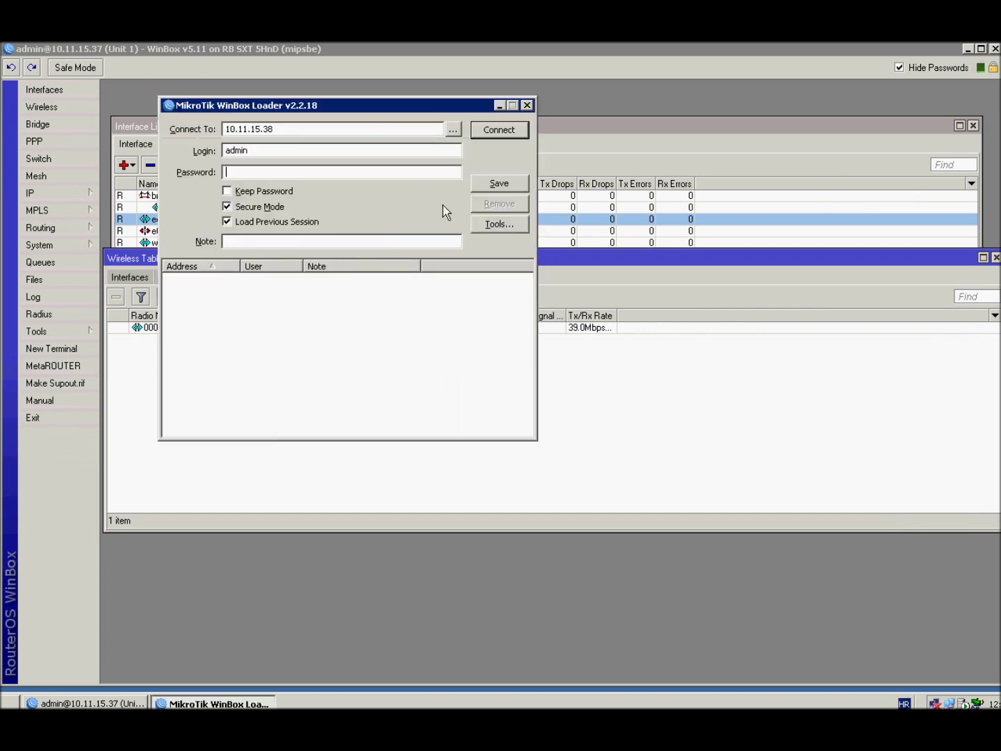
click(510, 127)
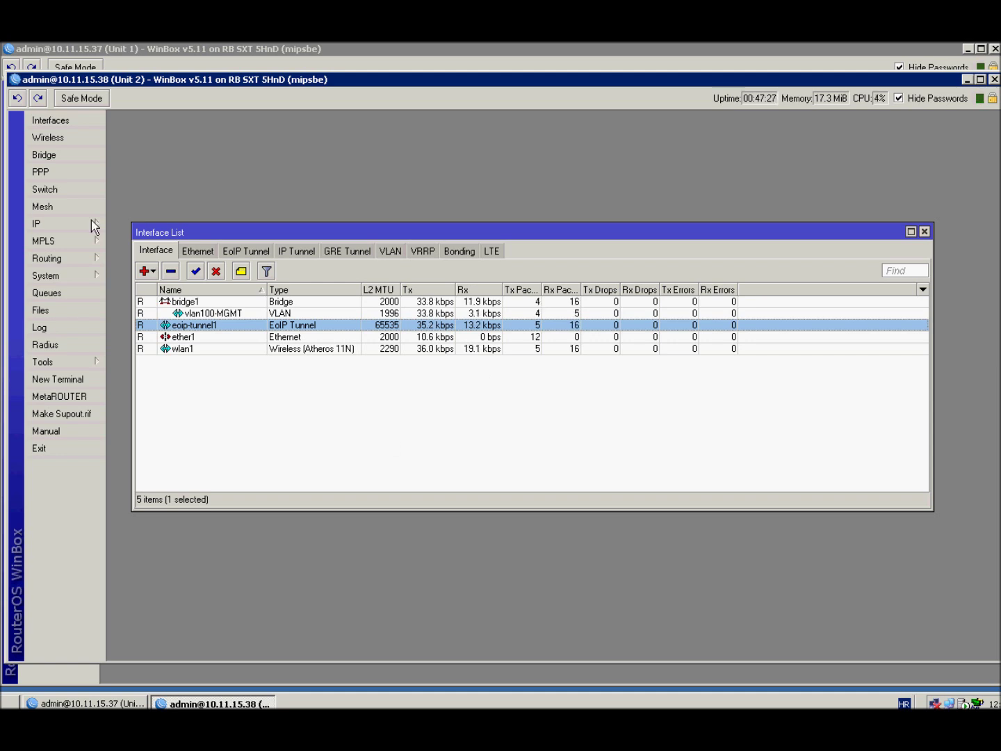
Step: Check Unit 2's wireless tables, then review wlan1's WDS, HT, Advanced and Data Rates settings
click(70, 139)
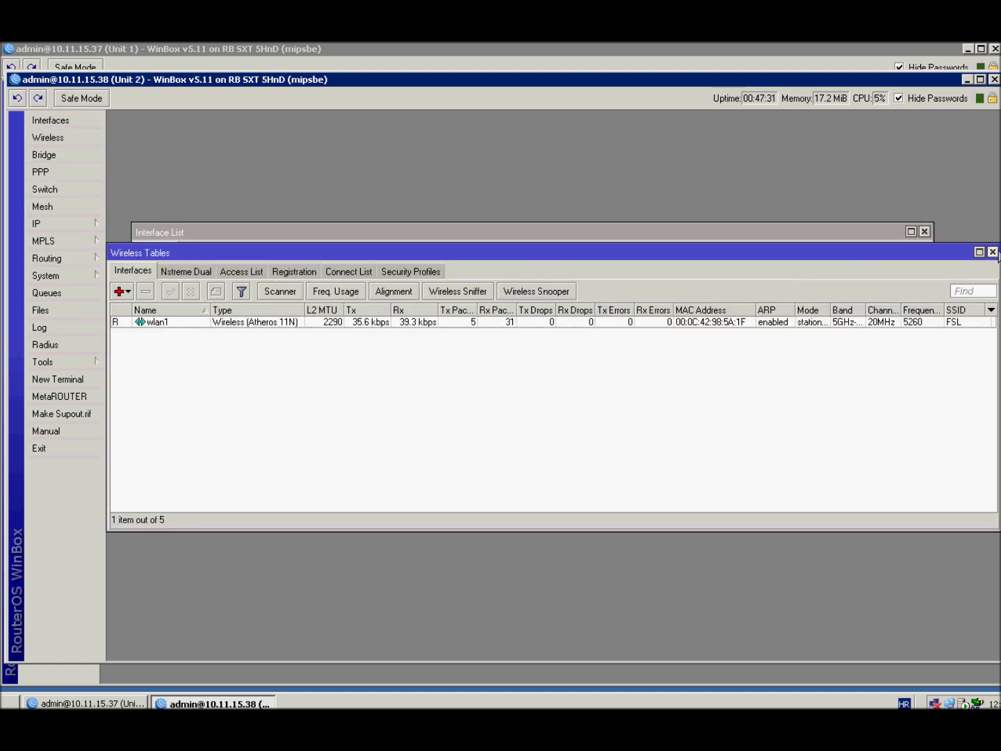
click(992, 253)
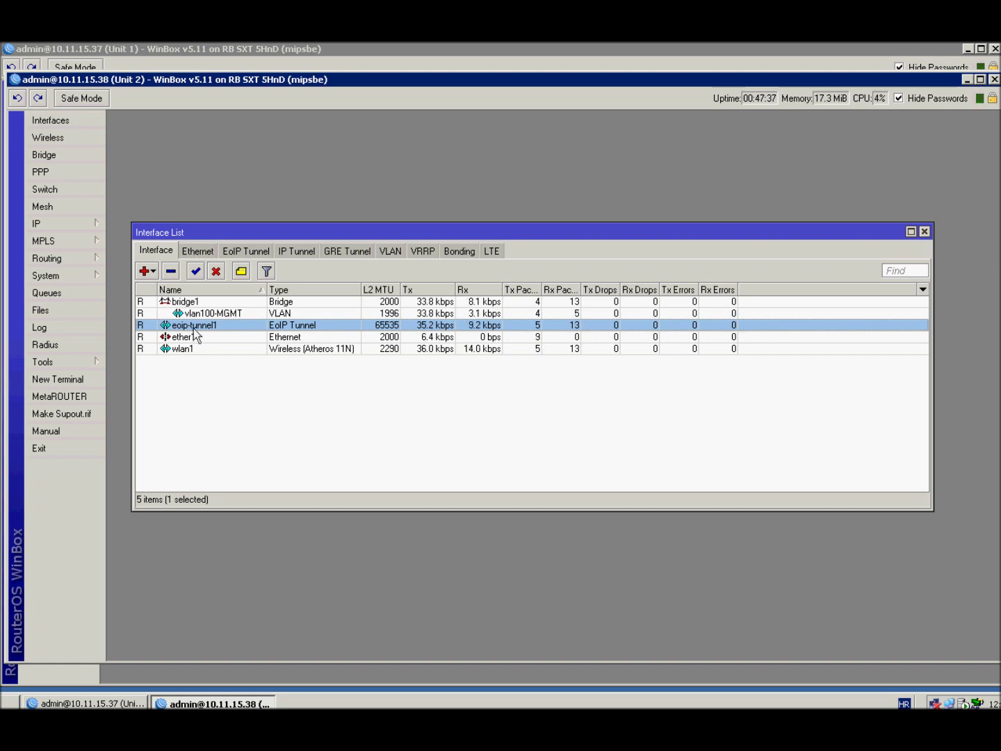
double_click(189, 350)
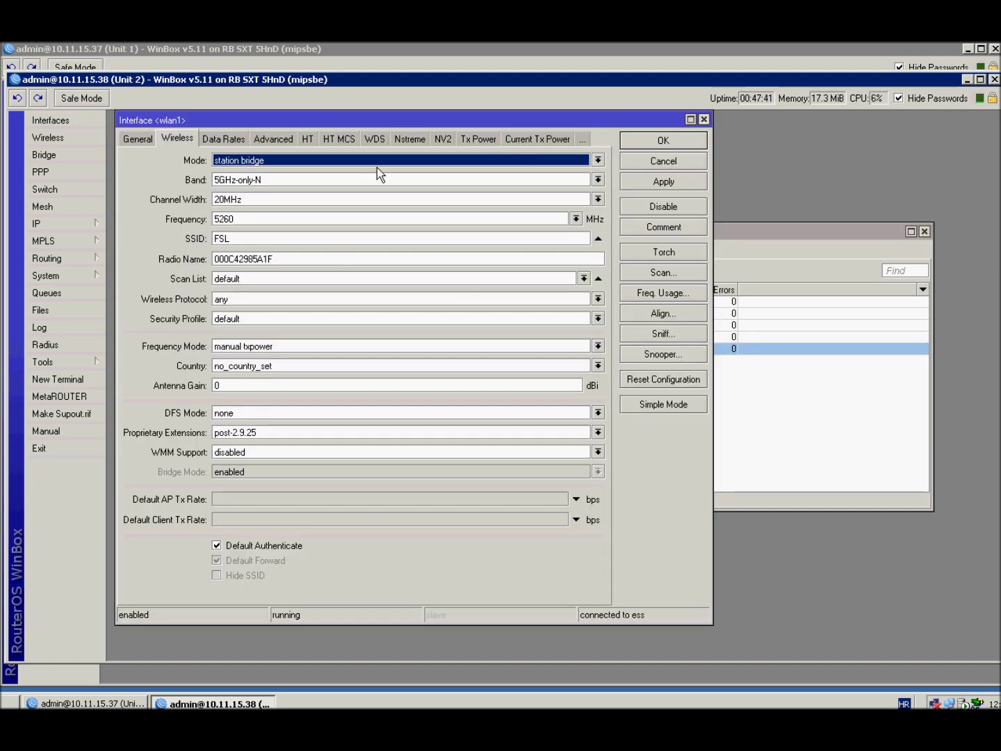
click(376, 140)
click(179, 139)
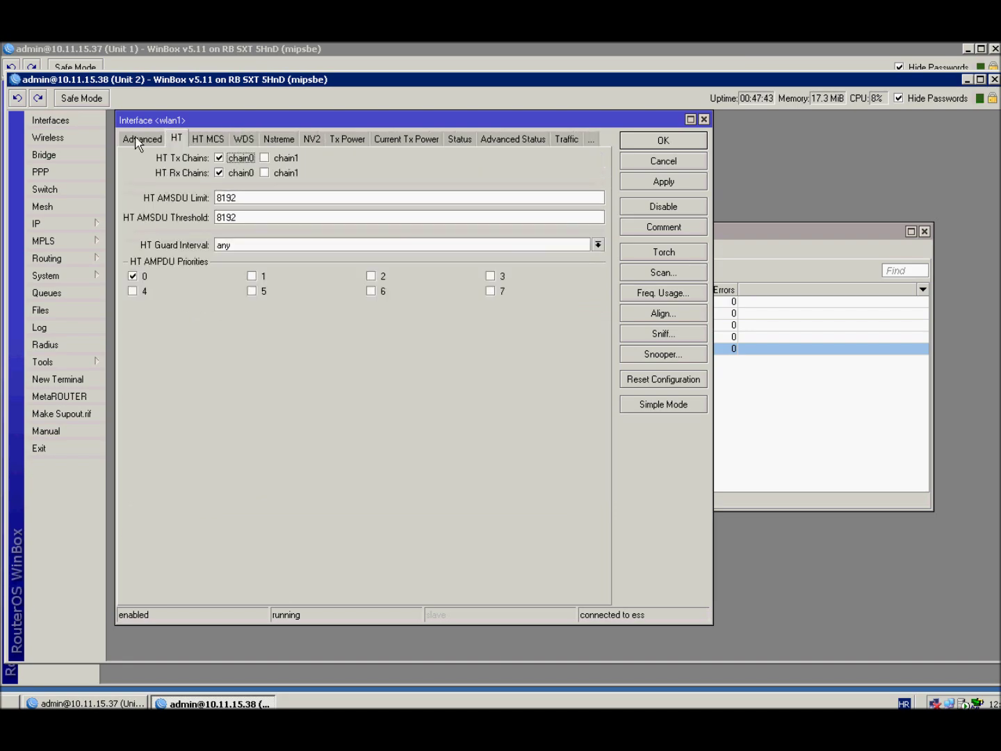
click(136, 140)
click(144, 139)
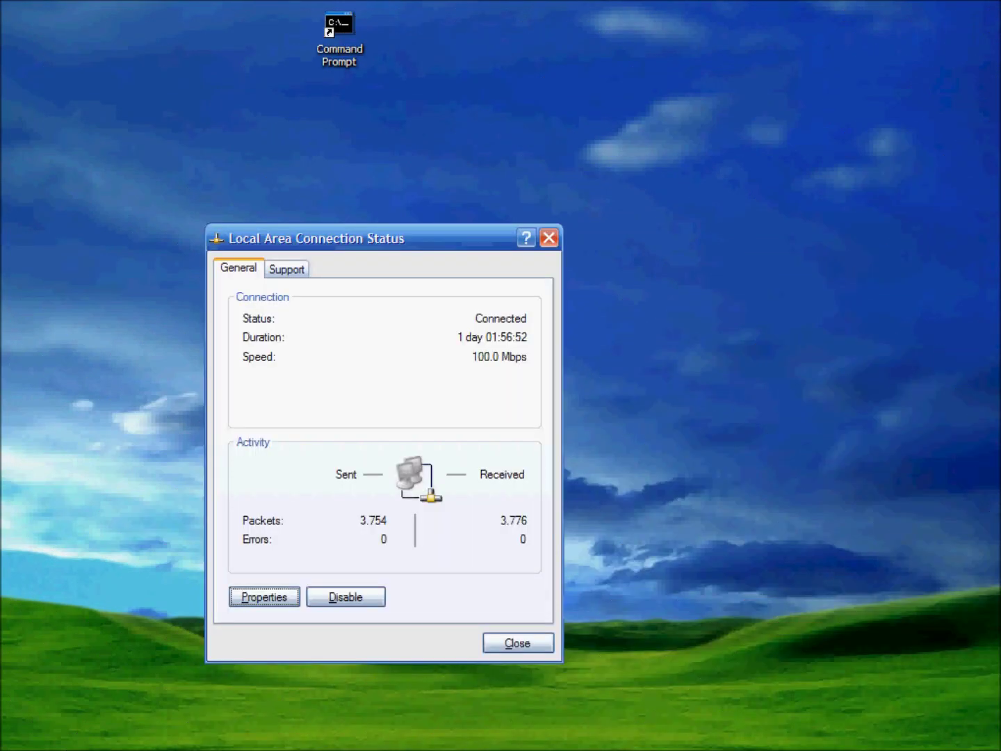
Step: Set the Local Area Connection's TCP/IP to obtain an IP address automatically, then close its dialogs
click(279, 598)
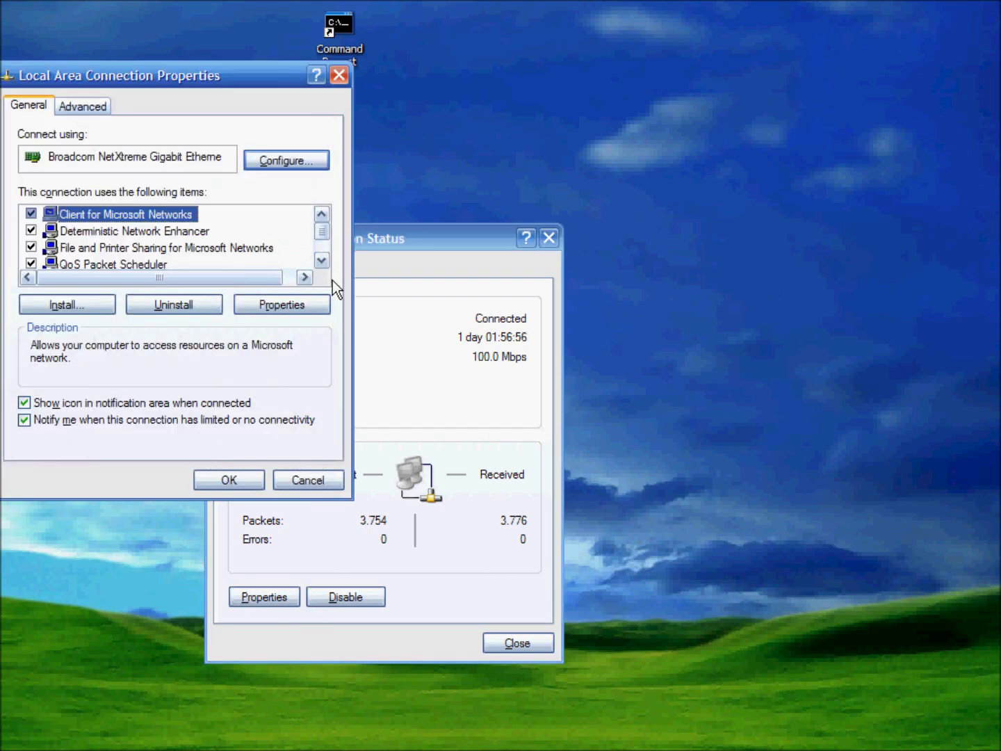
drag(327, 231, 313, 255)
click(167, 250)
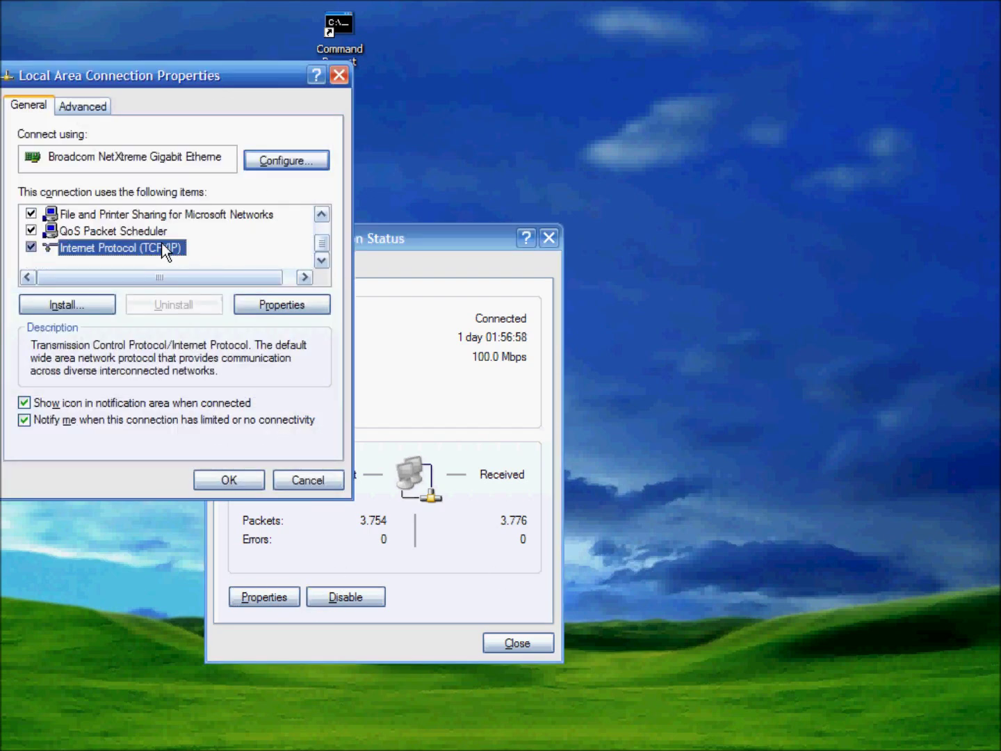
click(276, 308)
click(61, 267)
click(292, 558)
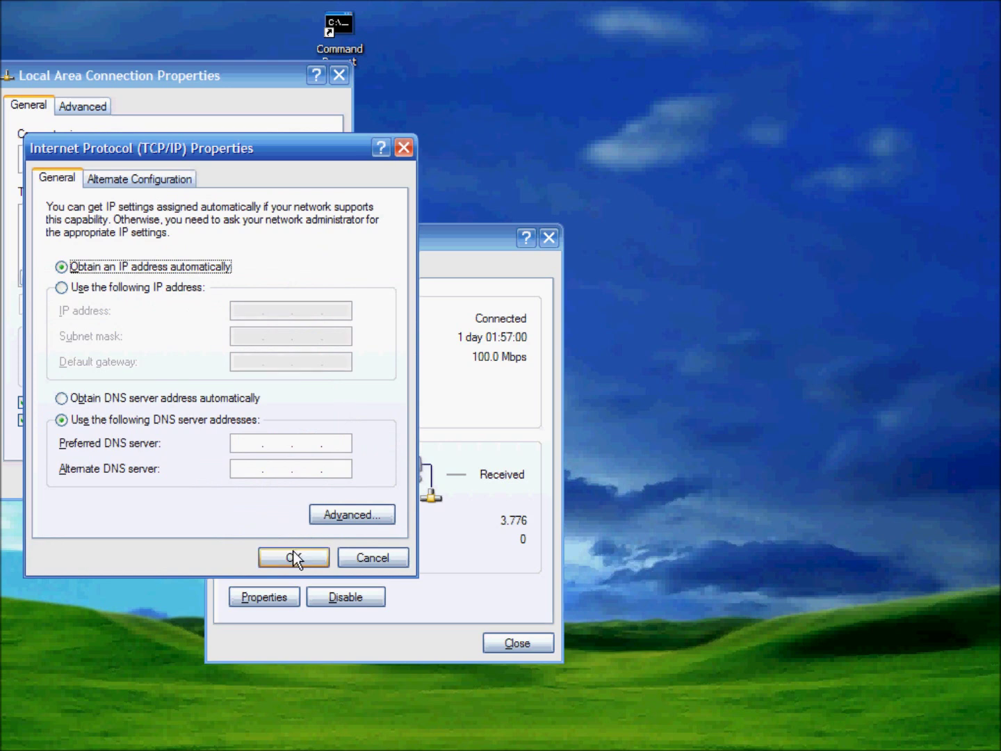
click(226, 479)
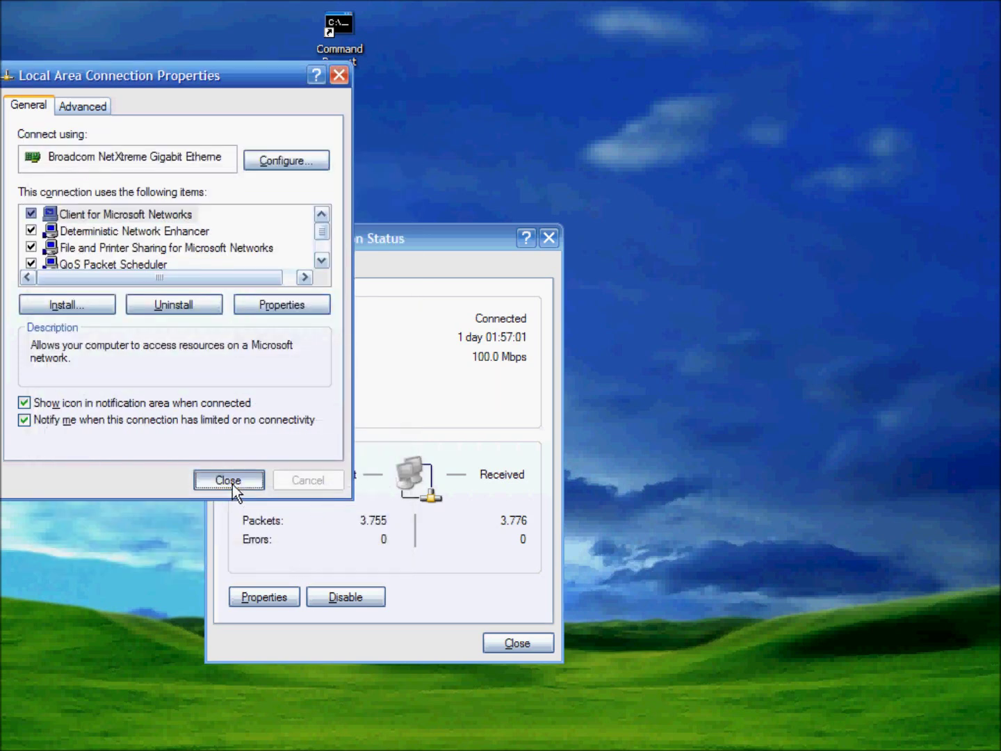
click(526, 647)
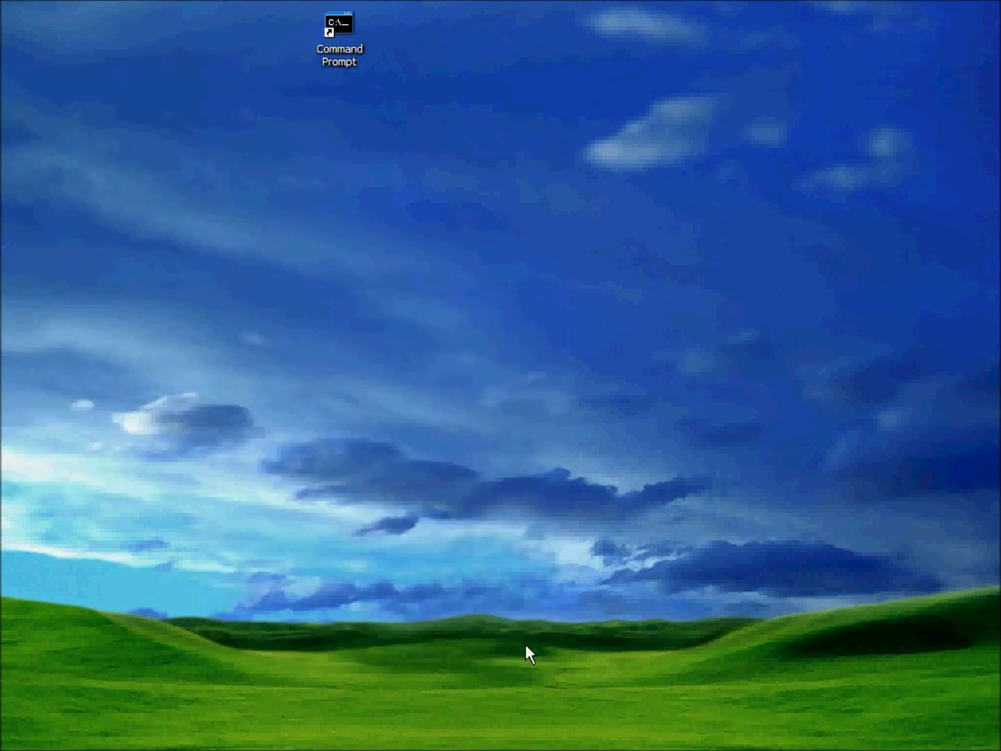
Step: Run ipconfig to confirm the PC received 10.100.7.192/255.255.255.0 with gateway 10.100.7.1
double_click(352, 60)
text(ip)
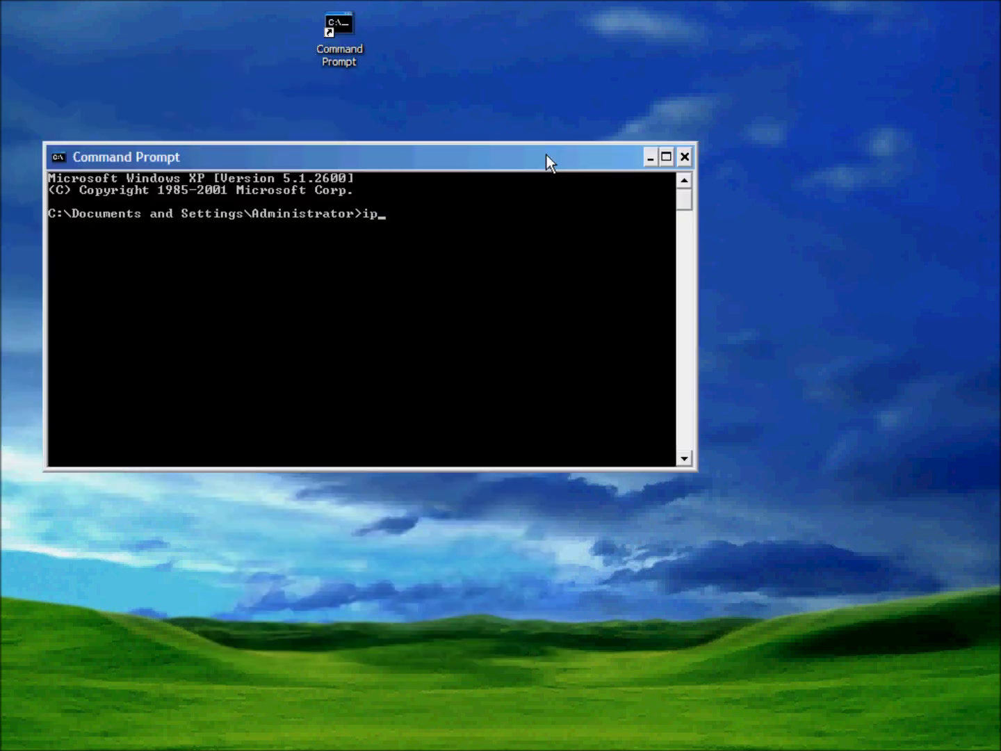
text(config)
key(Return)
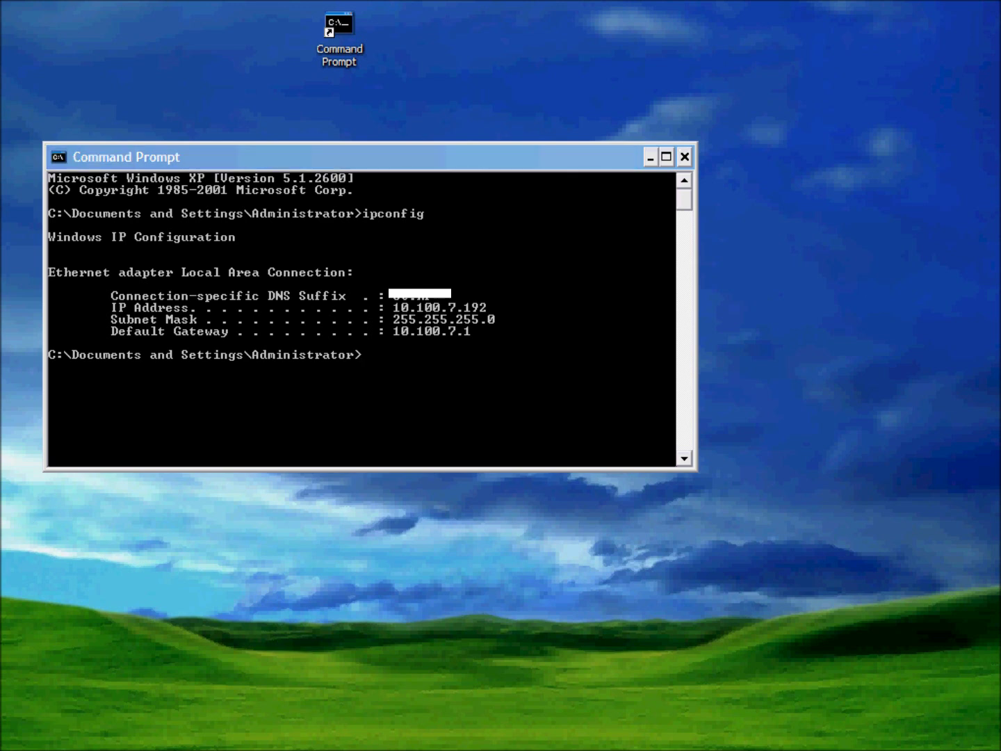
drag(2, 612, 119, 566)
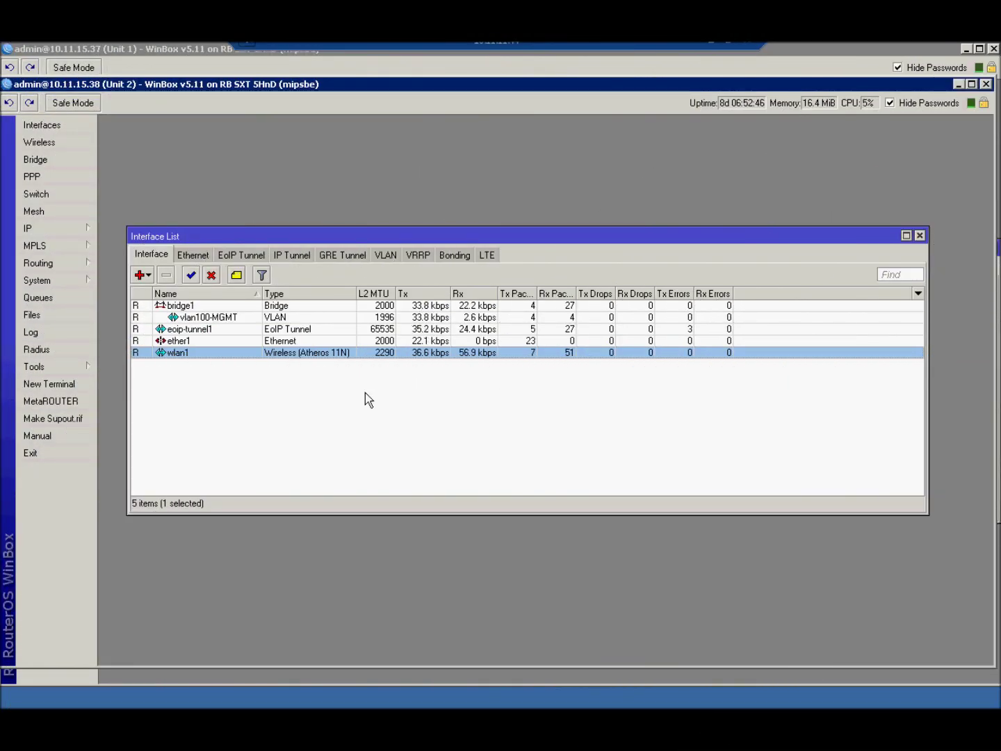
Step: On Unit 2, set the MTU of wlan1 and ether1 to 1800
double_click(183, 355)
double_click(201, 206)
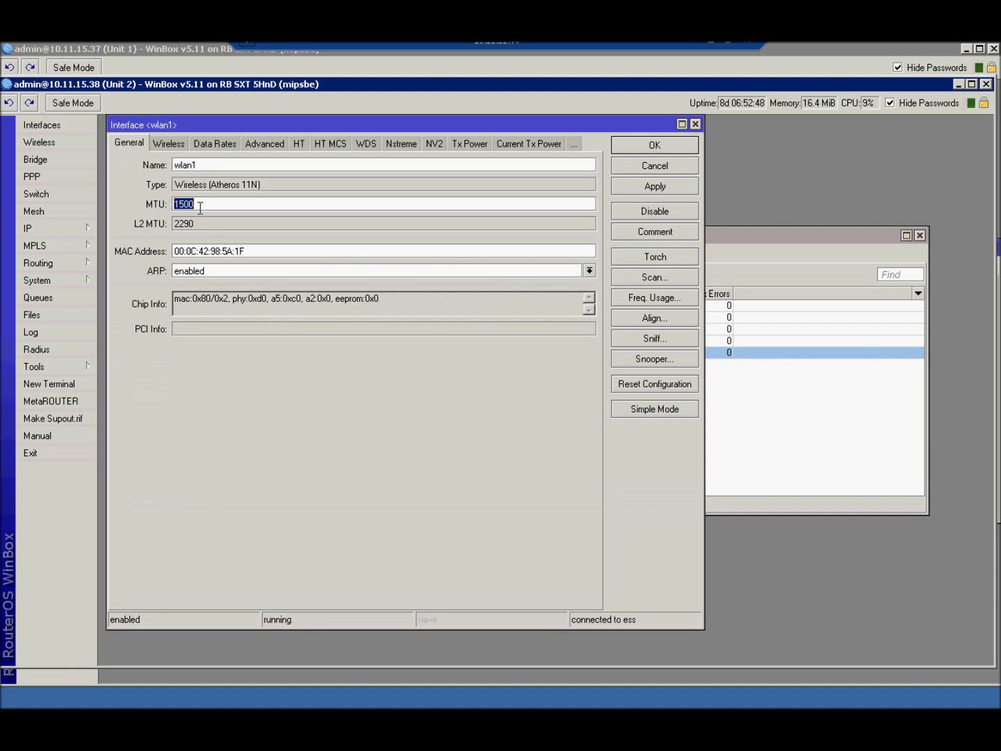
text(1800)
click(641, 144)
key(Escape)
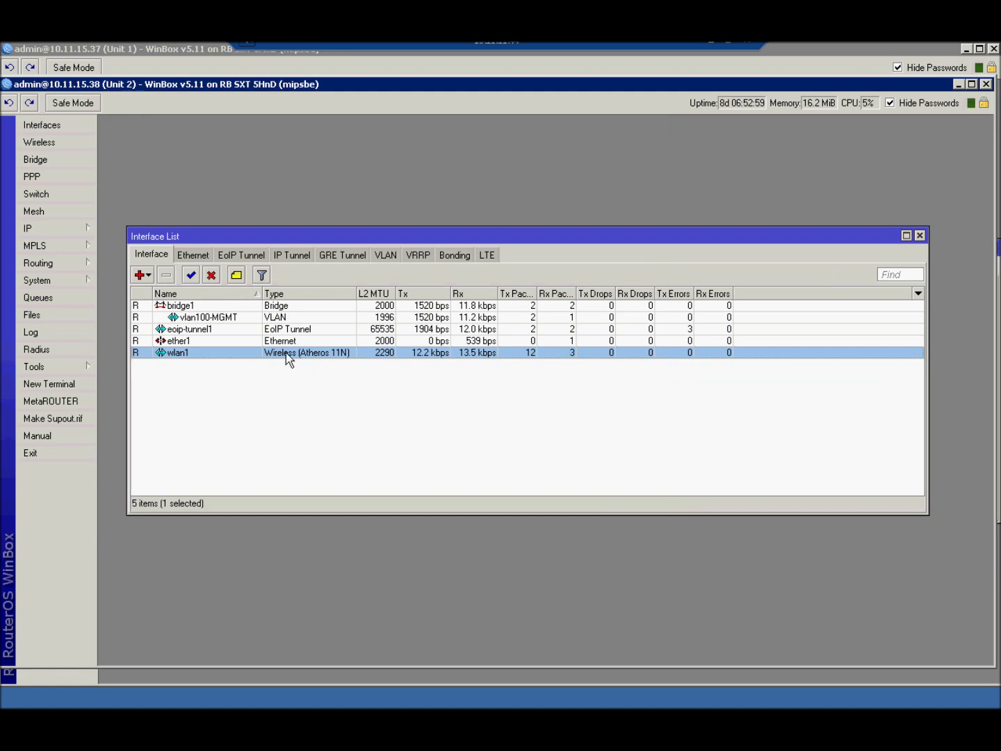
double_click(197, 341)
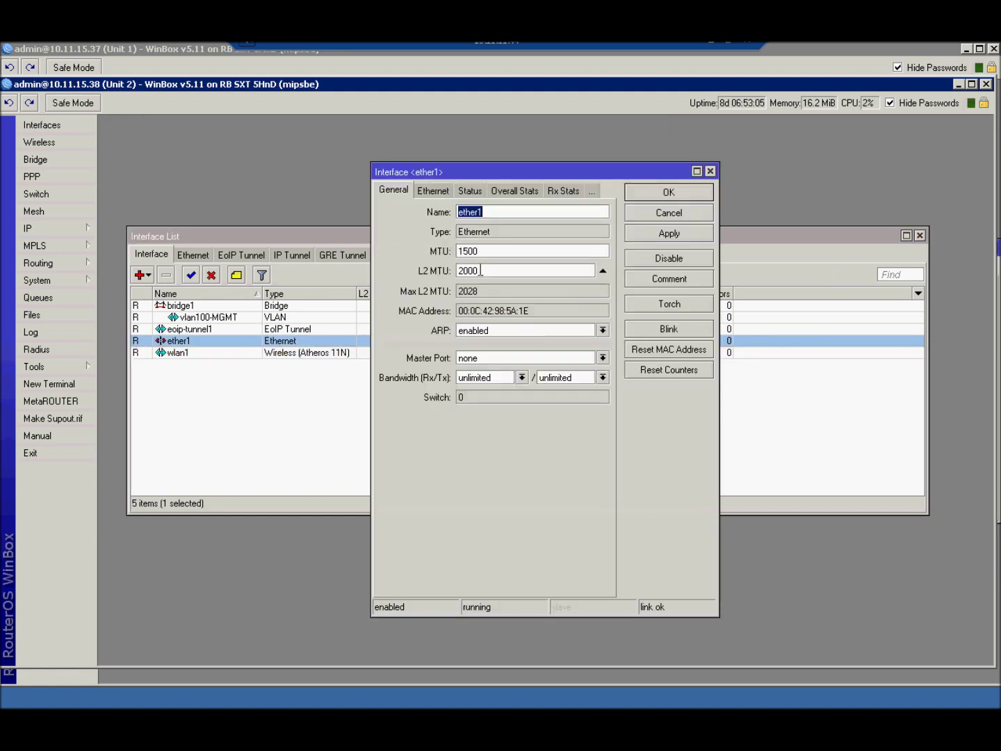
double_click(503, 253)
text(1800)
click(653, 198)
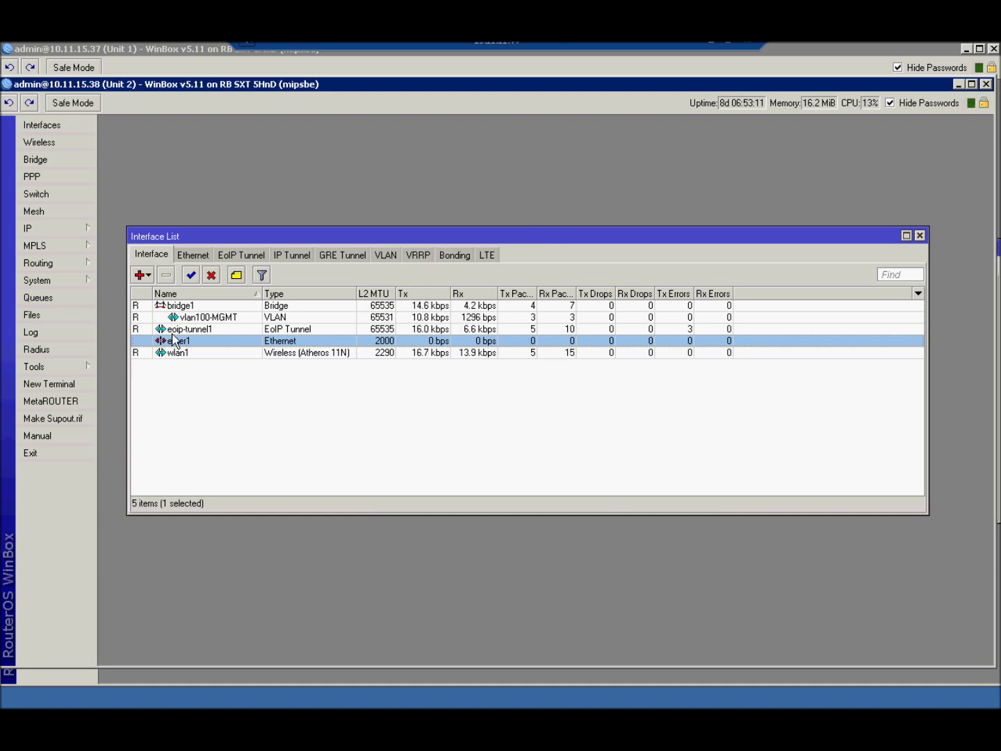
Step: Set the MTU of eoip-tunnel1 and vlan100-MGMT to 1800
double_click(189, 329)
double_click(468, 307)
text(1800)
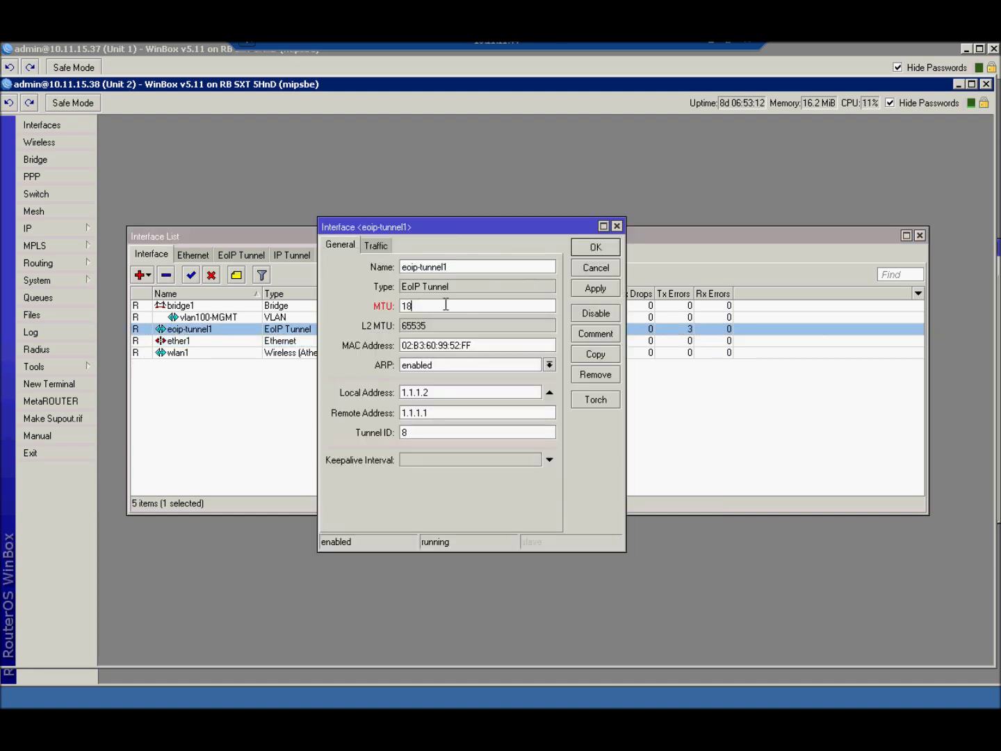
click(584, 252)
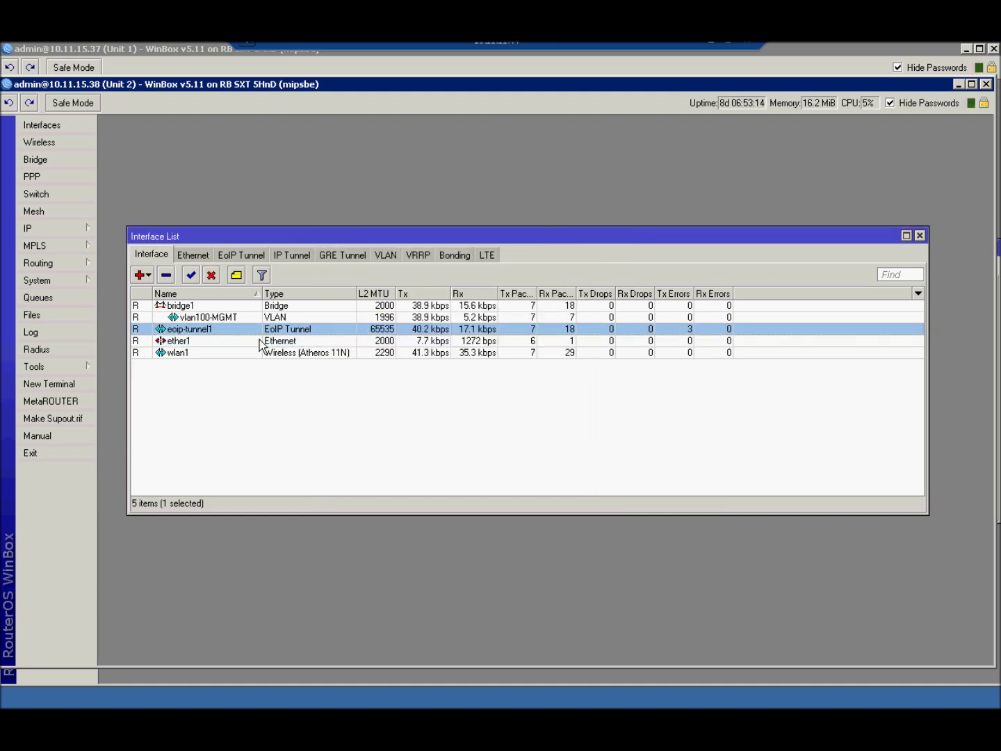
double_click(225, 318)
double_click(527, 307)
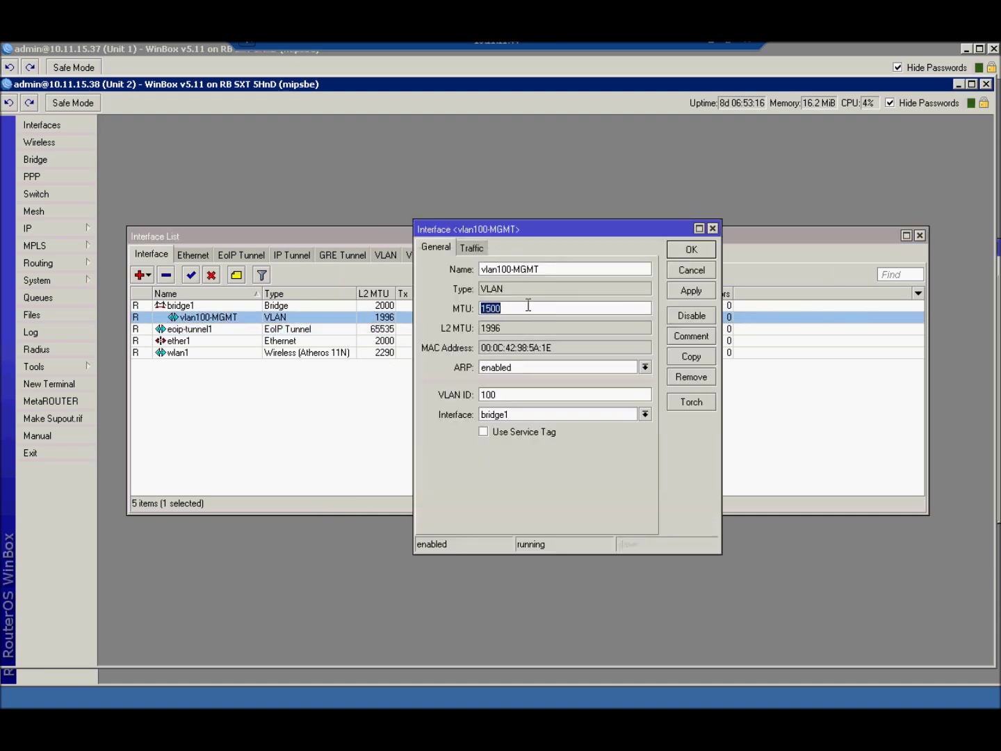
text(1800)
click(686, 251)
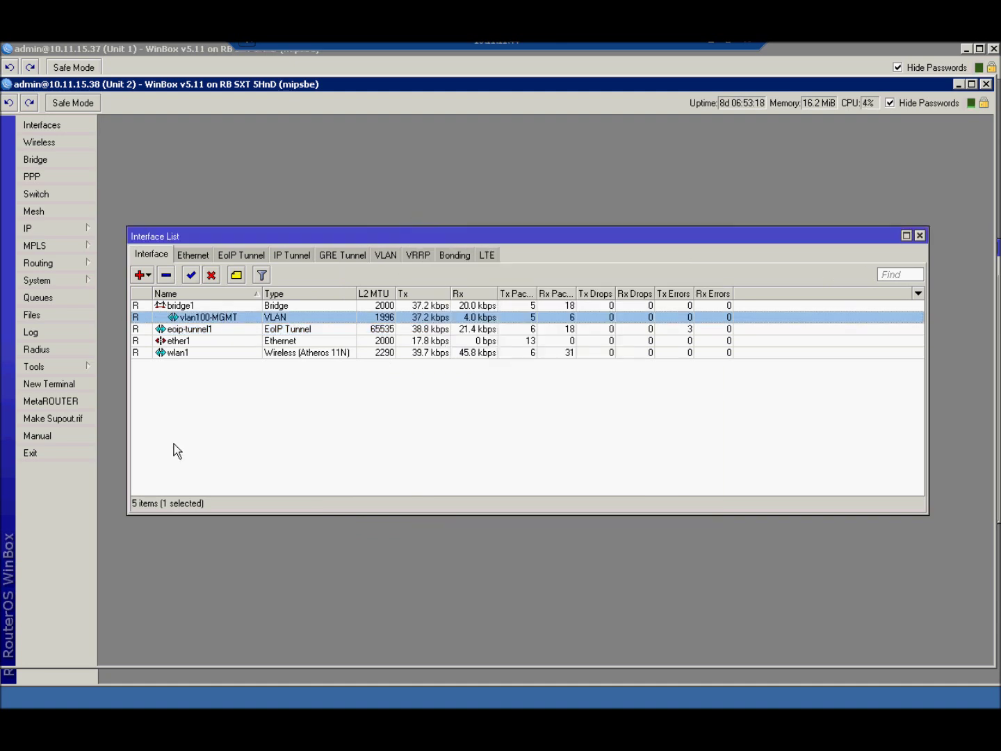
Step: Set bridge1's MTU to 1800, then bring Unit 1's WinBox window forward
double_click(197, 306)
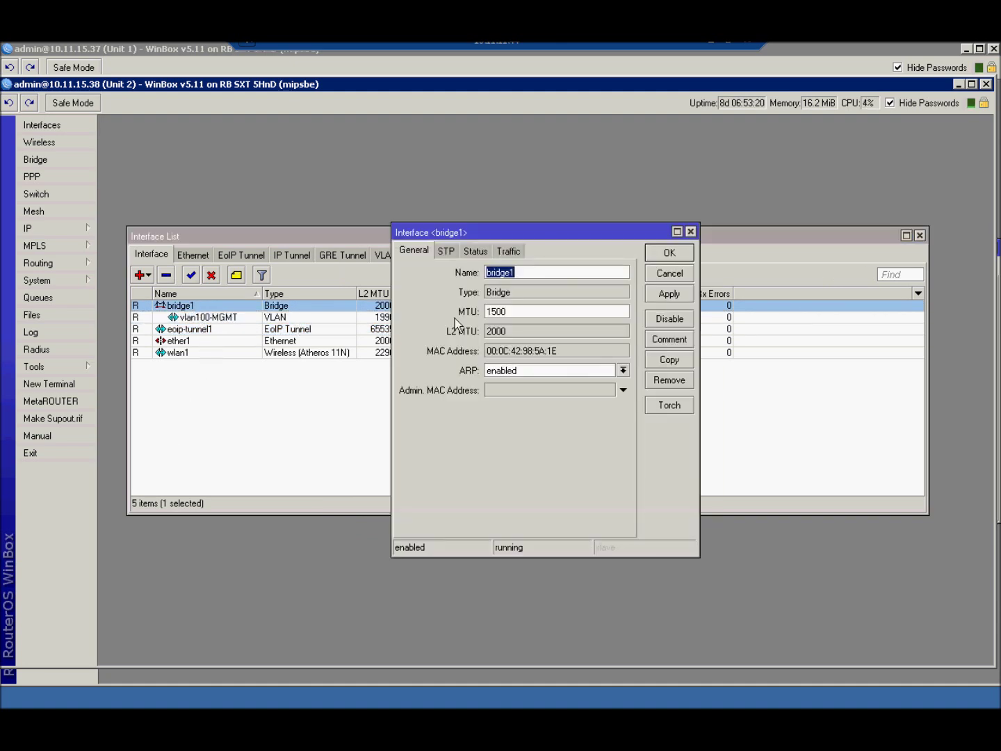
double_click(518, 311)
click(518, 311)
text(180)
double_click(517, 311)
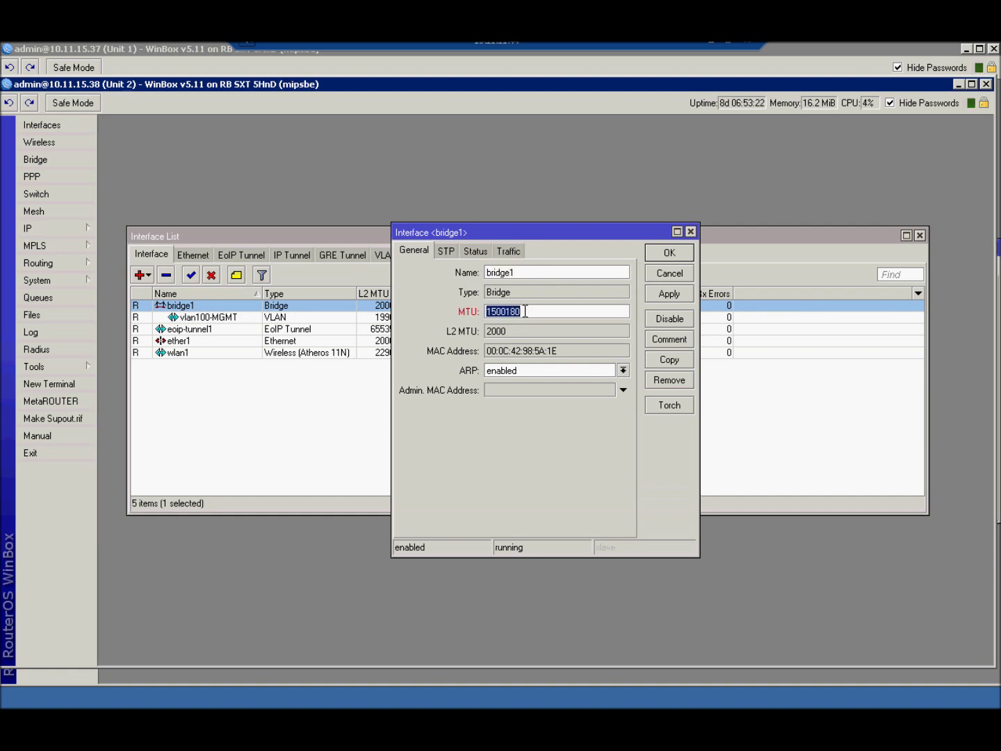
text(1800)
click(680, 254)
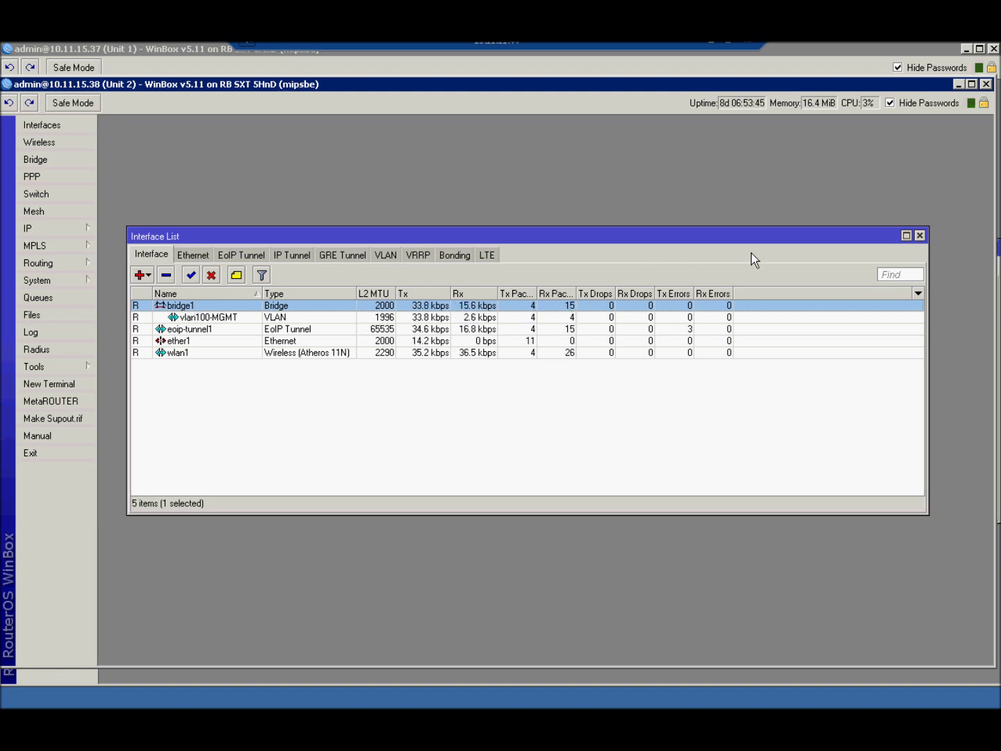
click(173, 50)
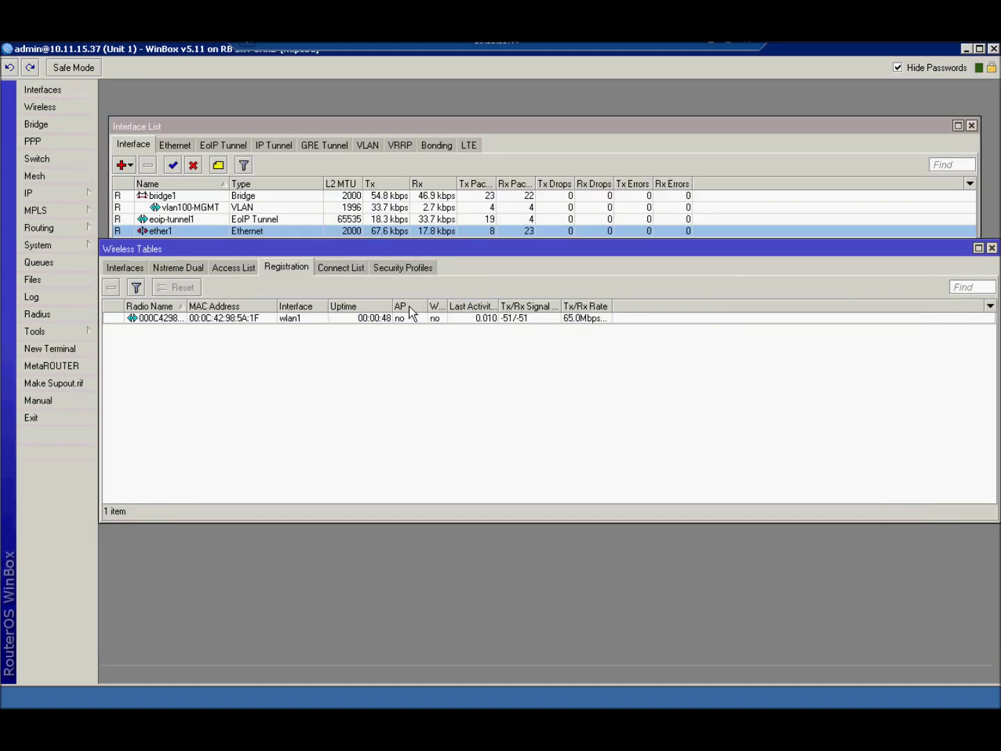
Step: On Unit 1, set the MTU of wlan1 and eoip-tunnel1 to 1800
click(193, 129)
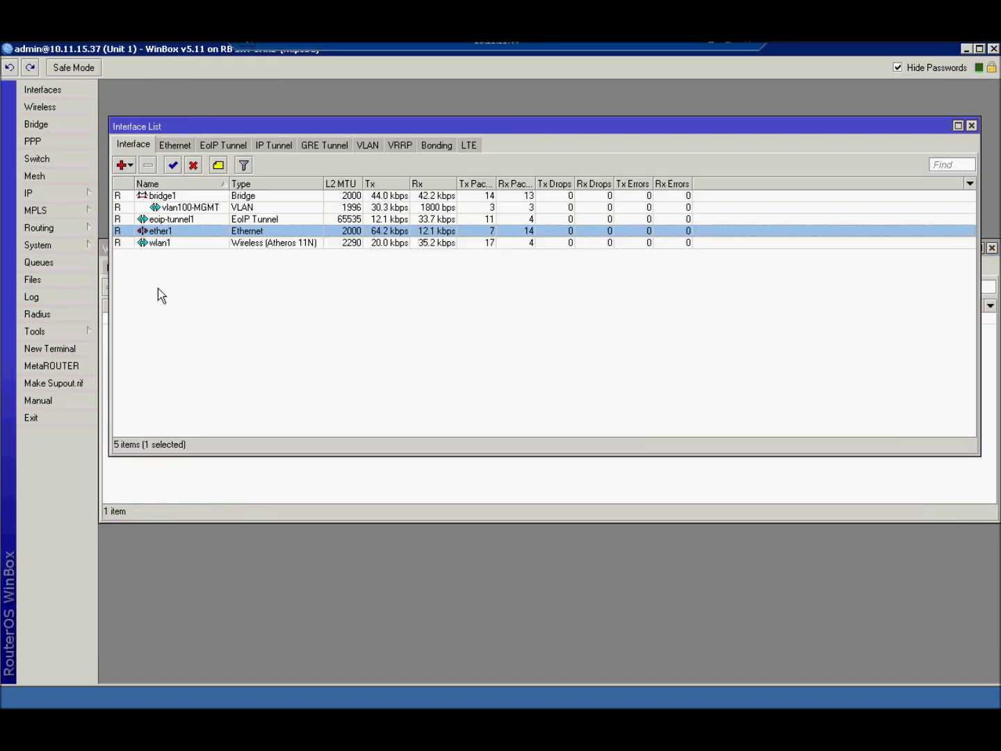
double_click(169, 241)
double_click(217, 217)
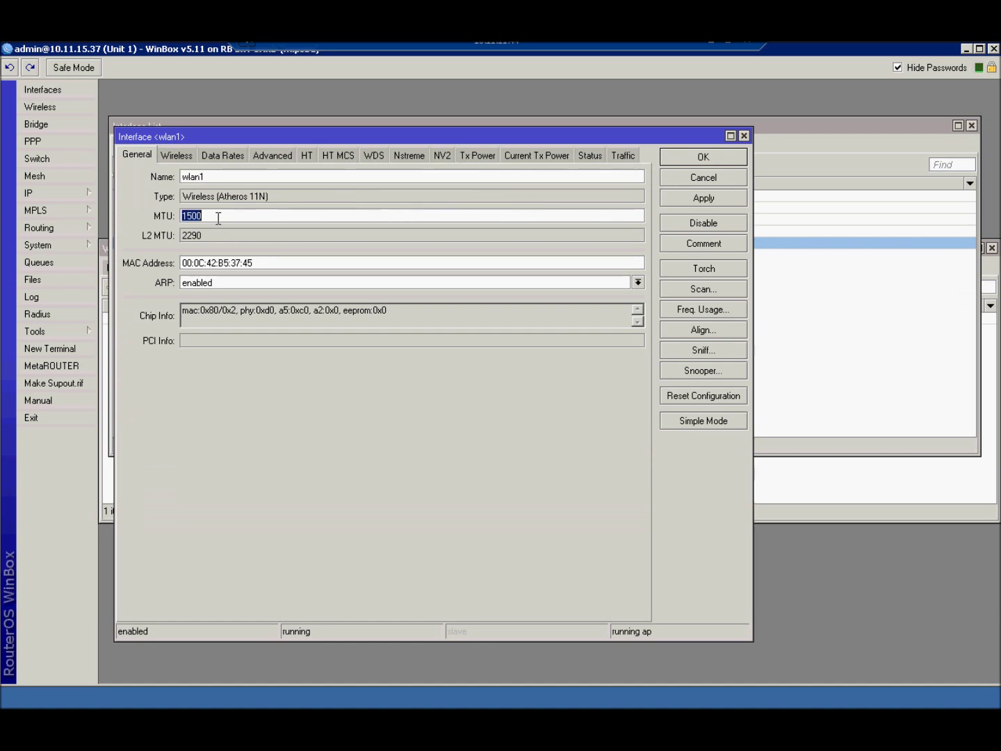
text(1800)
click(680, 162)
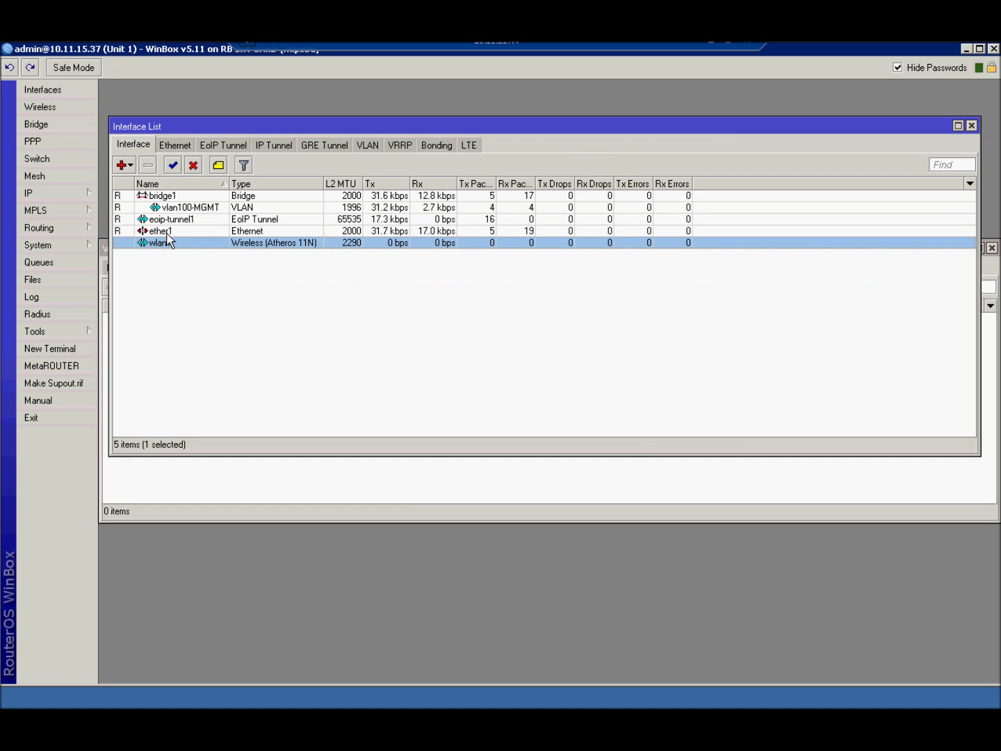
double_click(173, 221)
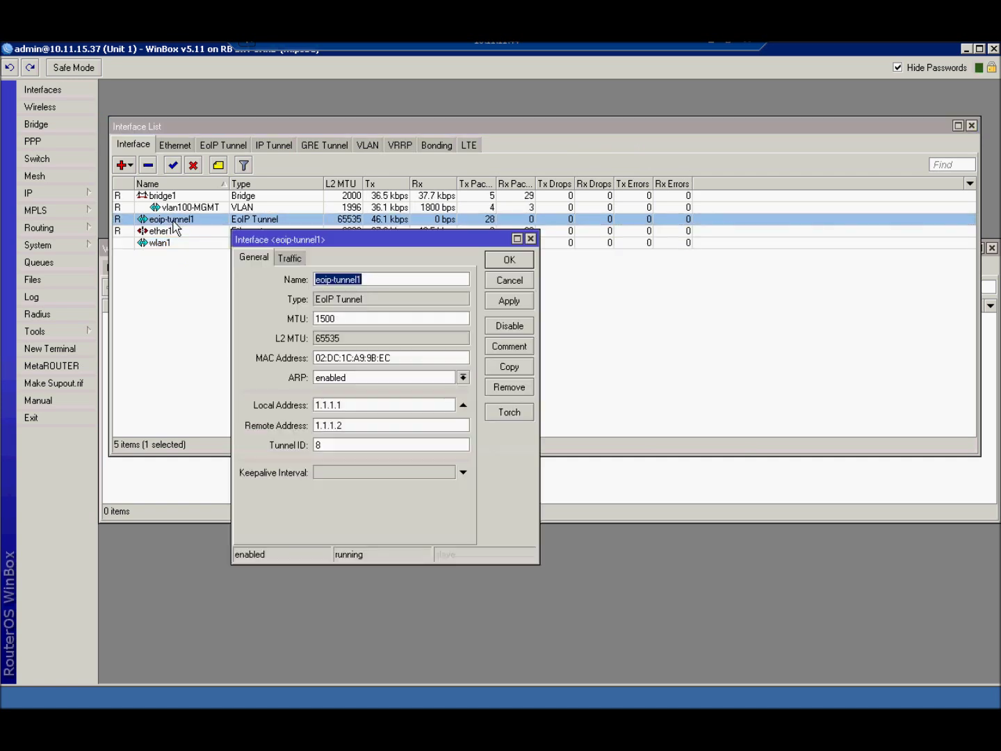
double_click(334, 319)
text(1800)
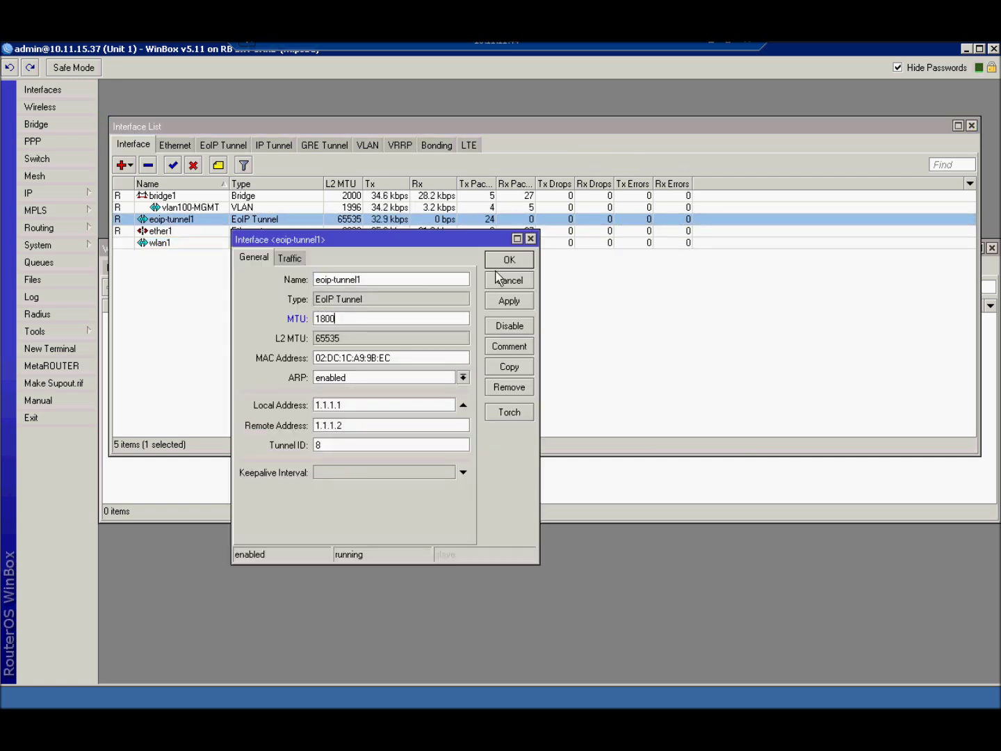
click(507, 262)
Step: Set the MTU of vlan100-MGMT and bridge1 to 1800
double_click(174, 207)
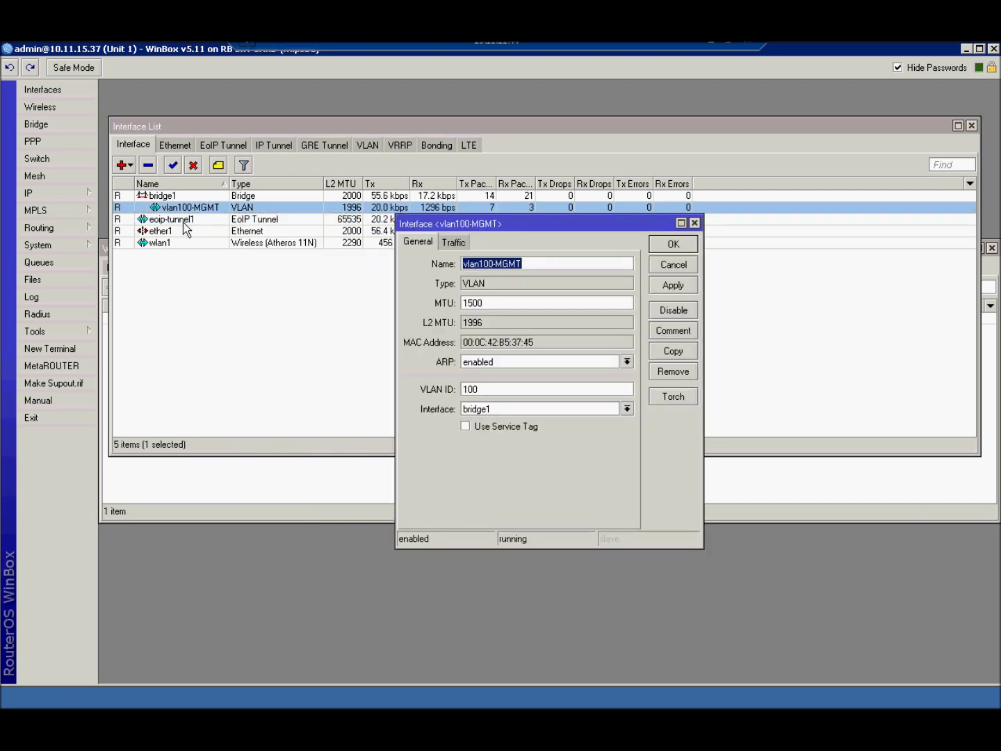
double_click(478, 300)
text(1800)
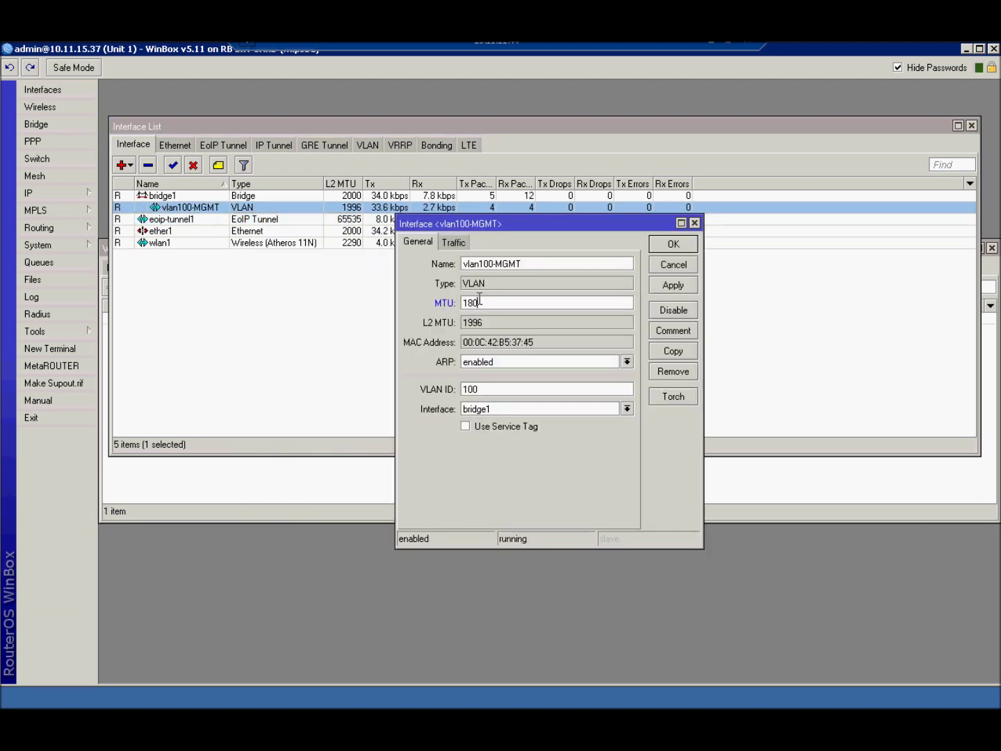
click(680, 246)
double_click(174, 196)
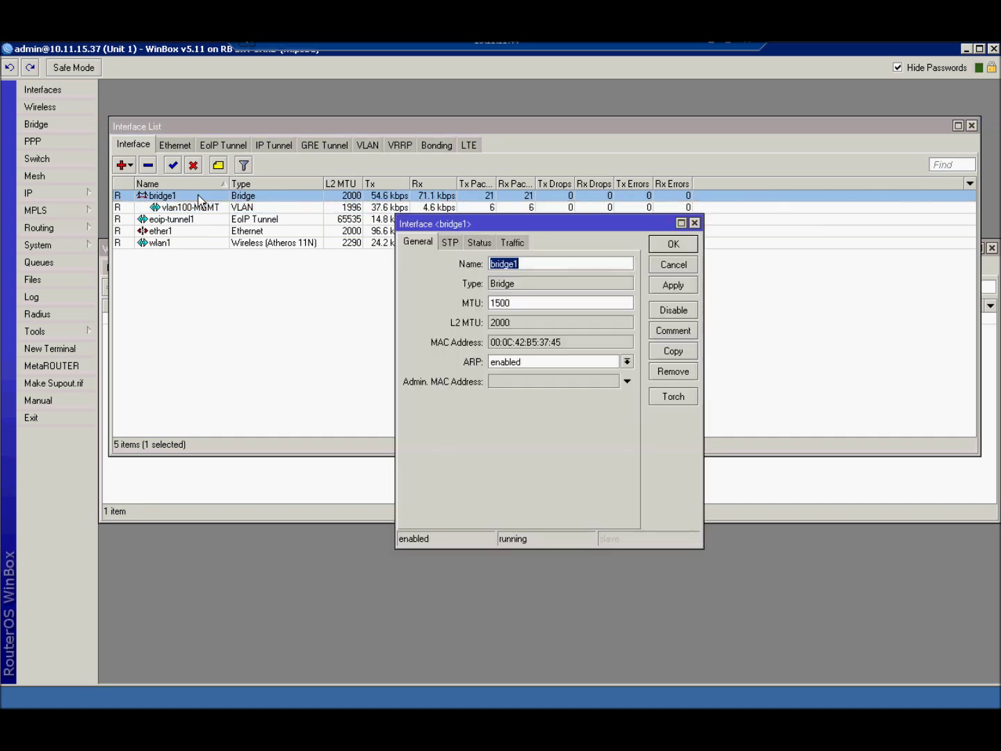
click(525, 303)
double_click(524, 302)
text(1800)
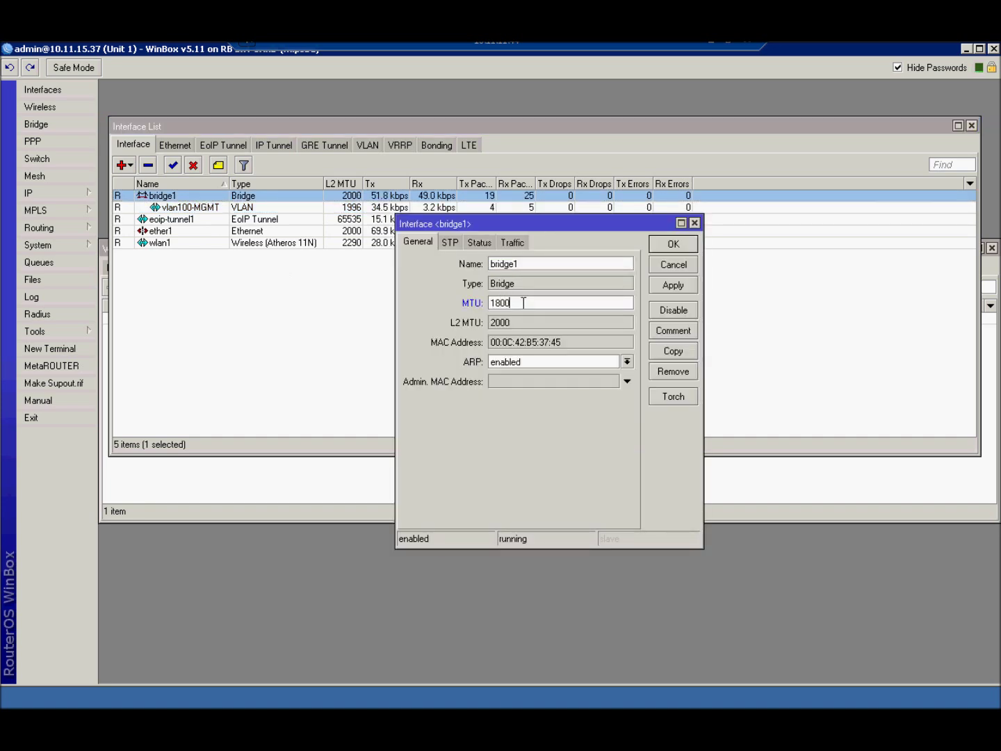
click(681, 249)
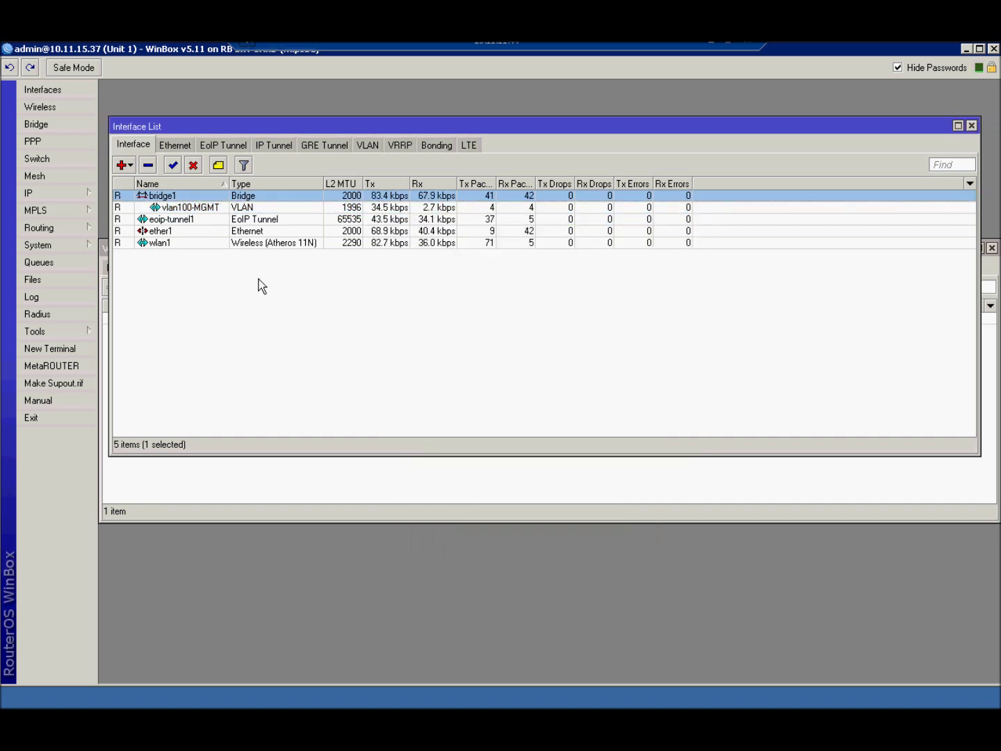
Step: Set ether1's MTU to 1800, correcting the mistyped digits
double_click(200, 234)
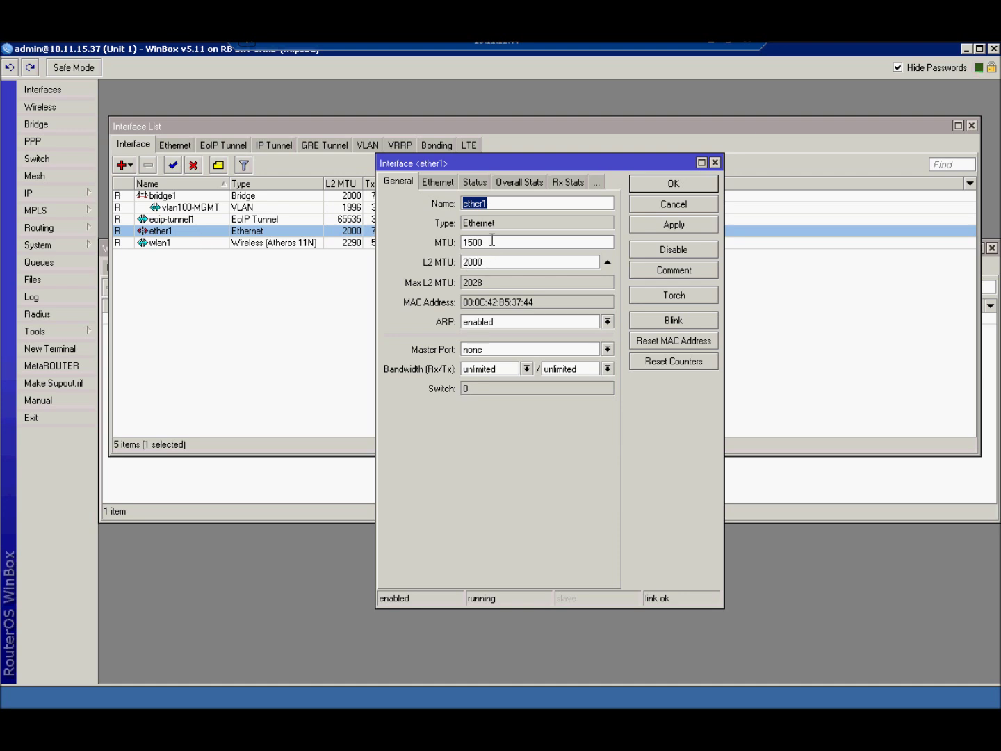
double_click(491, 241)
text(1480)
text(0)
key(BackSpace)
key(BackSpace)
key(BackSpace)
key(BackSpace)
text(480)
key(BackSpace)
key(BackSpace)
key(BackSpace)
text(800)
click(666, 188)
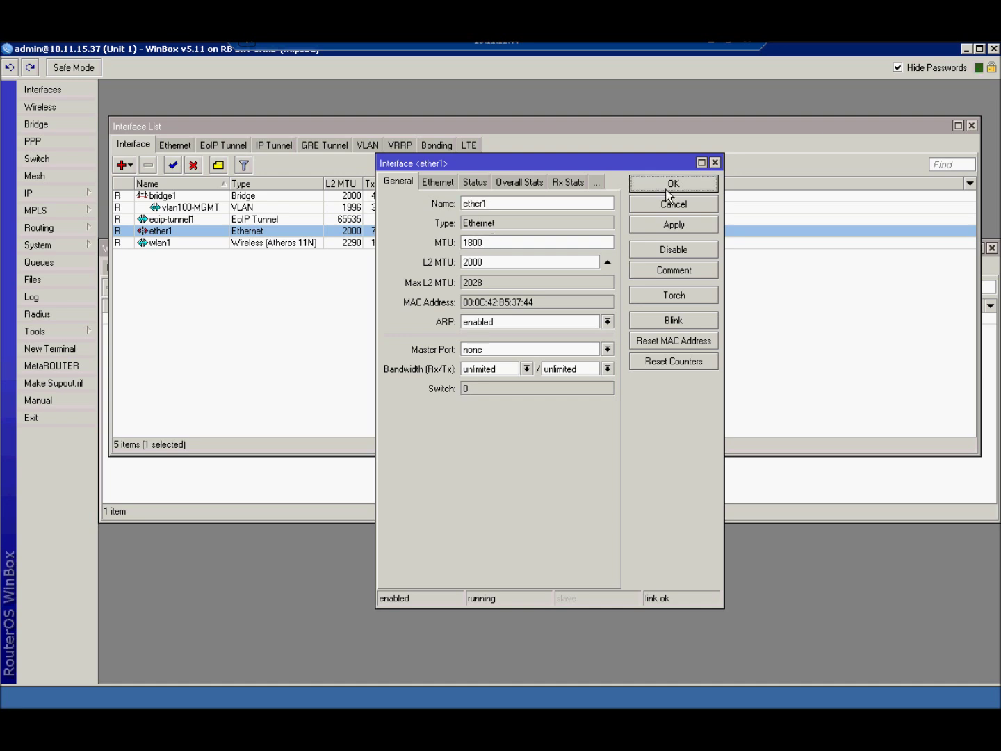